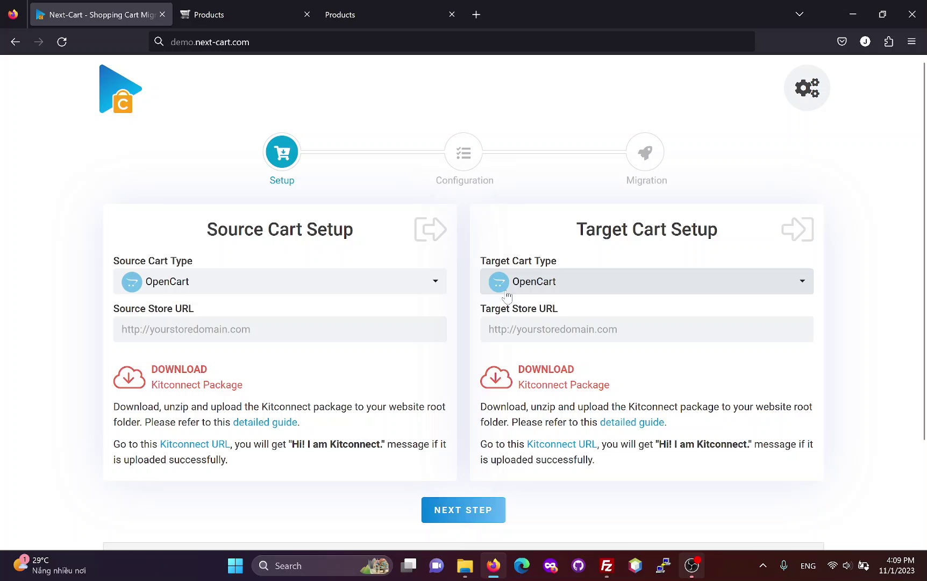
# Step: Compare the old store (version 3.0.3.8) with the new store's empty product list (version 4.0.2.3)
pyautogui.click(243, 16)
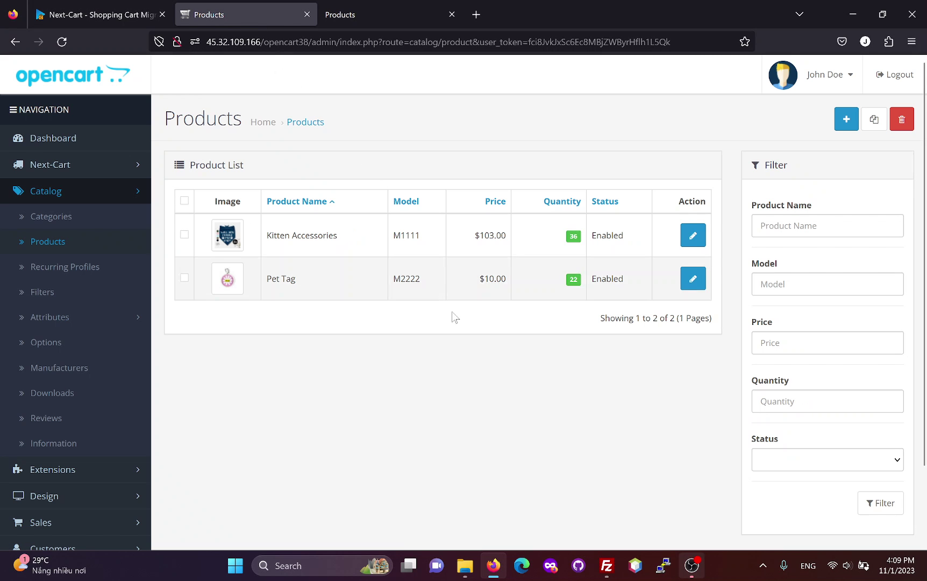
pyautogui.scroll(-2, 512, 364)
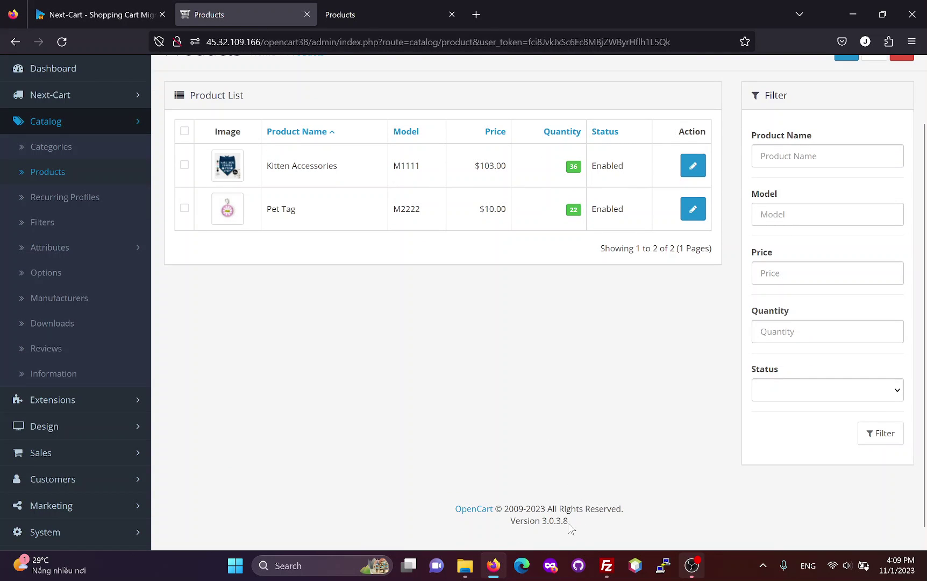
pyautogui.moveTo(569, 522); pyautogui.dragTo(542, 522)
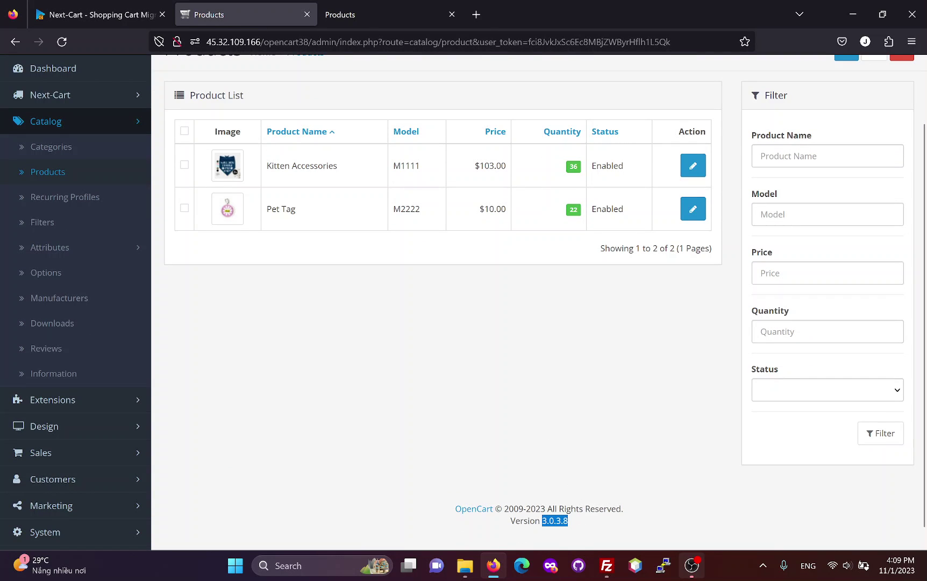
pyautogui.click(378, 12)
pyautogui.scroll(-1, 548, 446)
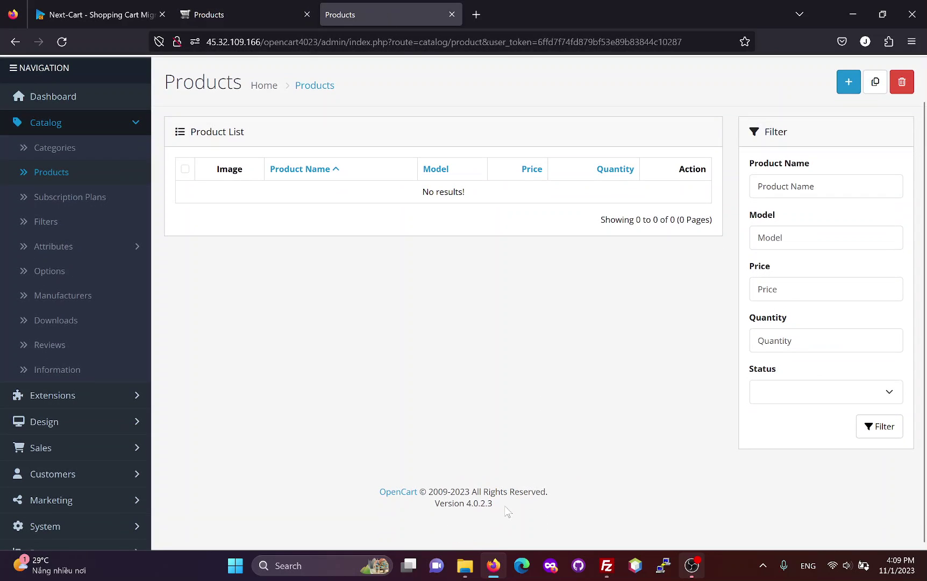
pyautogui.moveTo(492, 504); pyautogui.dragTo(466, 503)
pyautogui.click(122, 16)
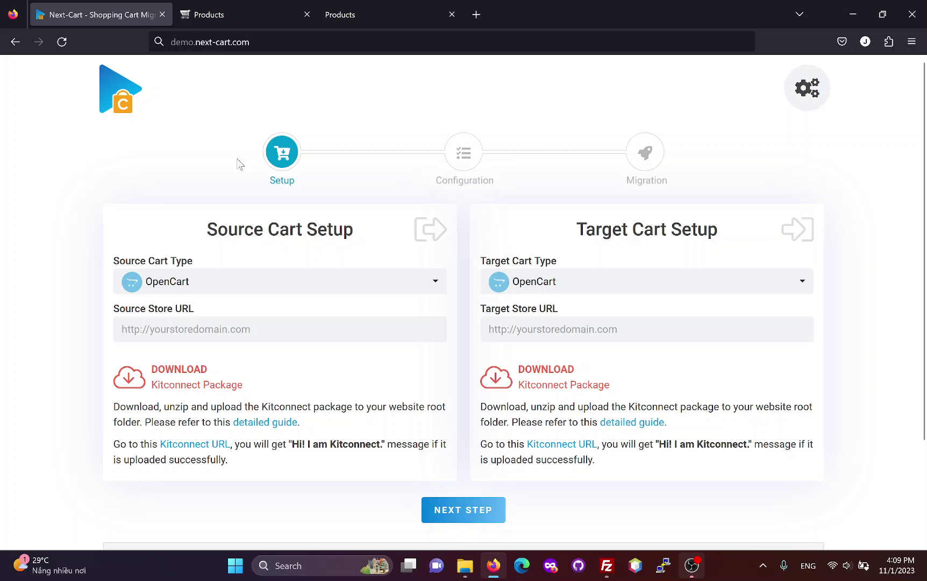
pyautogui.click(284, 325)
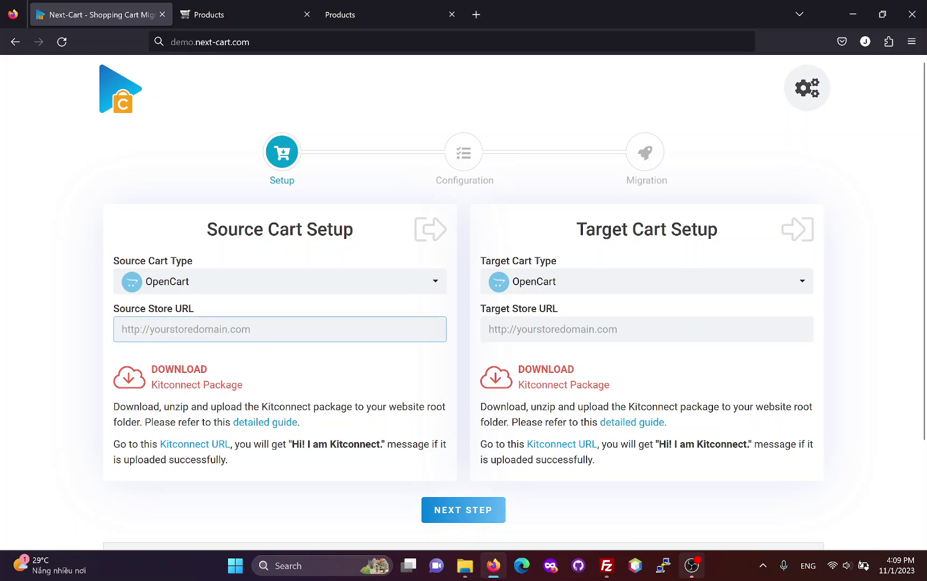
pyautogui.click(247, 15)
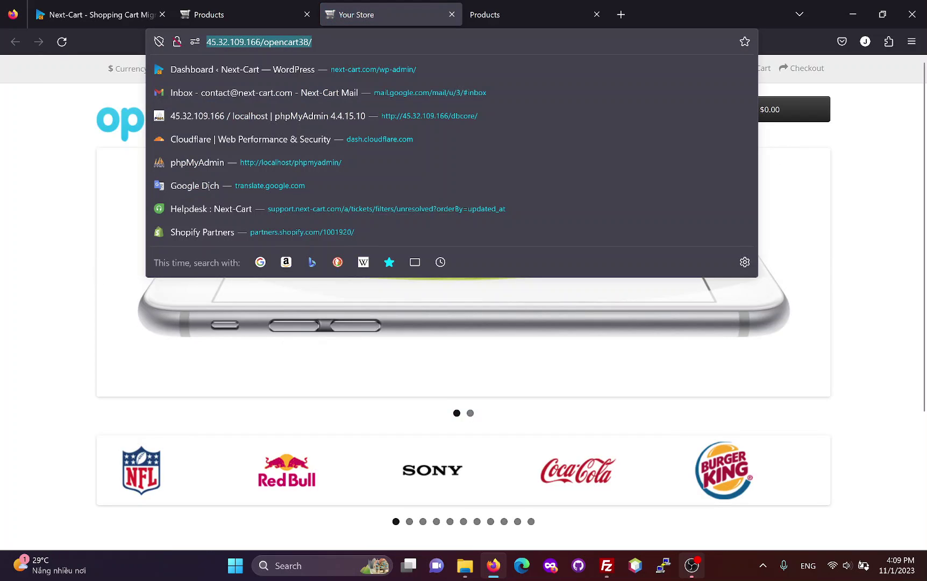
pyautogui.click(107, 15)
pyautogui.write('http://45.32.109.166/opencart38/')
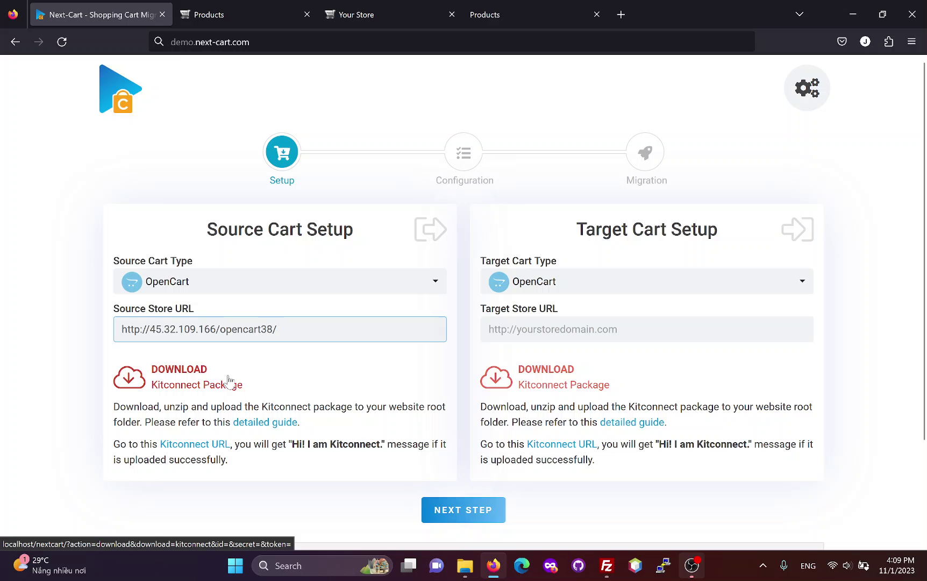
# Step: Extract the downloaded kitconnect zip from Downloads into a kitconnect folder
pyautogui.click(464, 565)
pyautogui.click(94, 132)
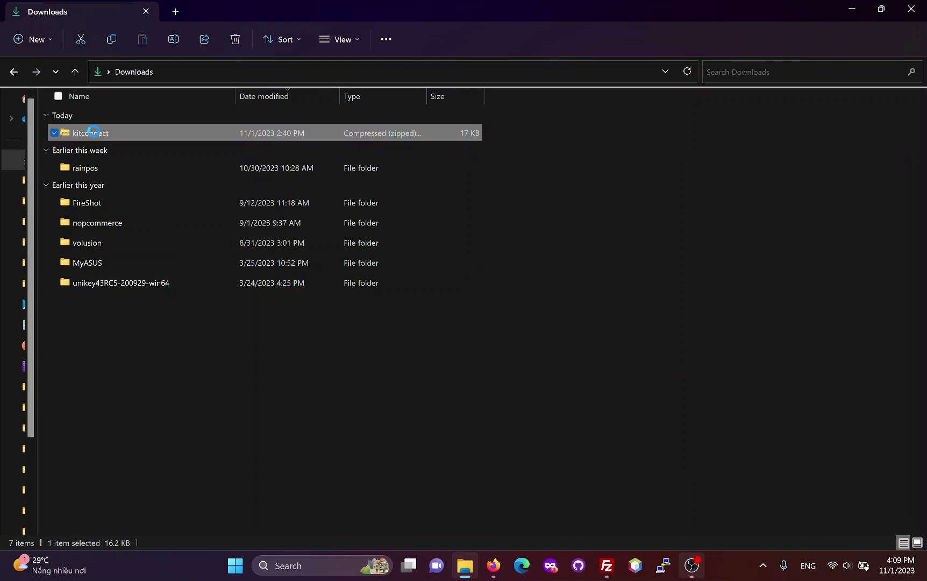
pyautogui.rightClick(93, 133)
pyautogui.click(161, 255)
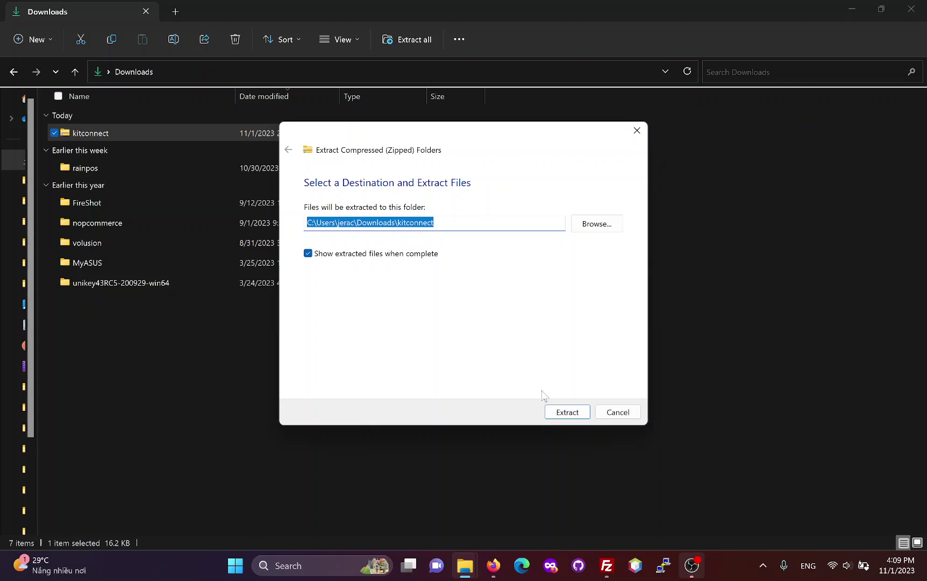
pyautogui.click(562, 410)
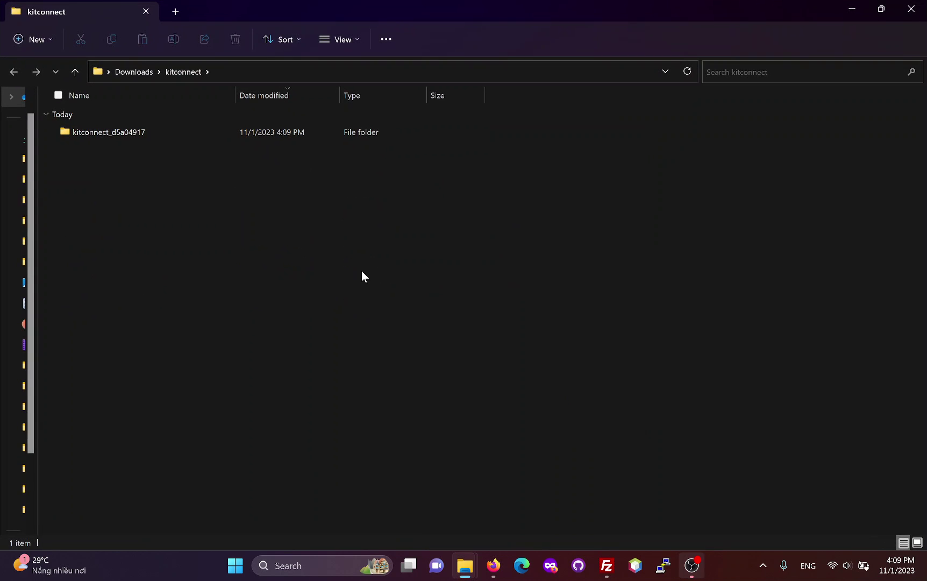
# Step: Check that kitconnect_d5a04917 contains .htaccess and the kitconnect PHP file
pyautogui.doubleClick(100, 132)
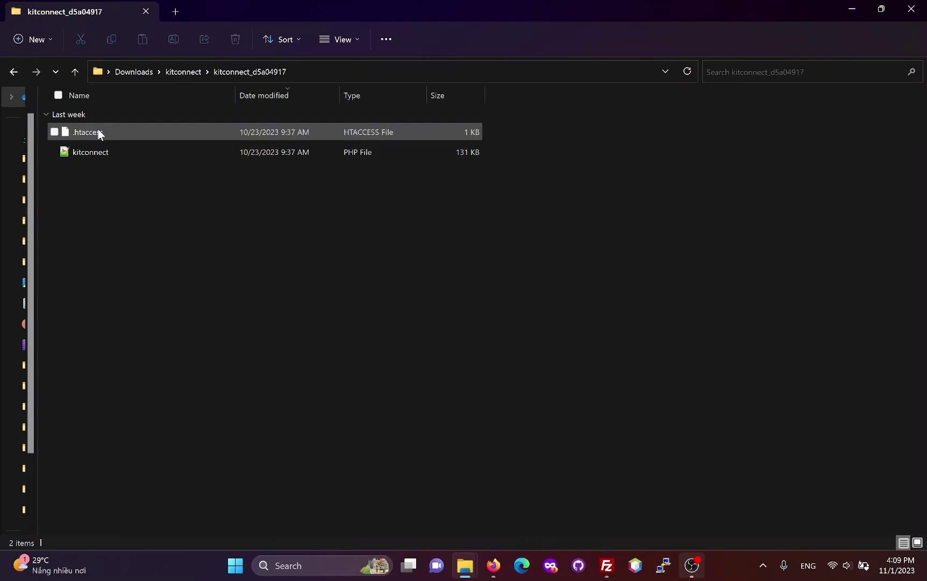
pyautogui.click(184, 73)
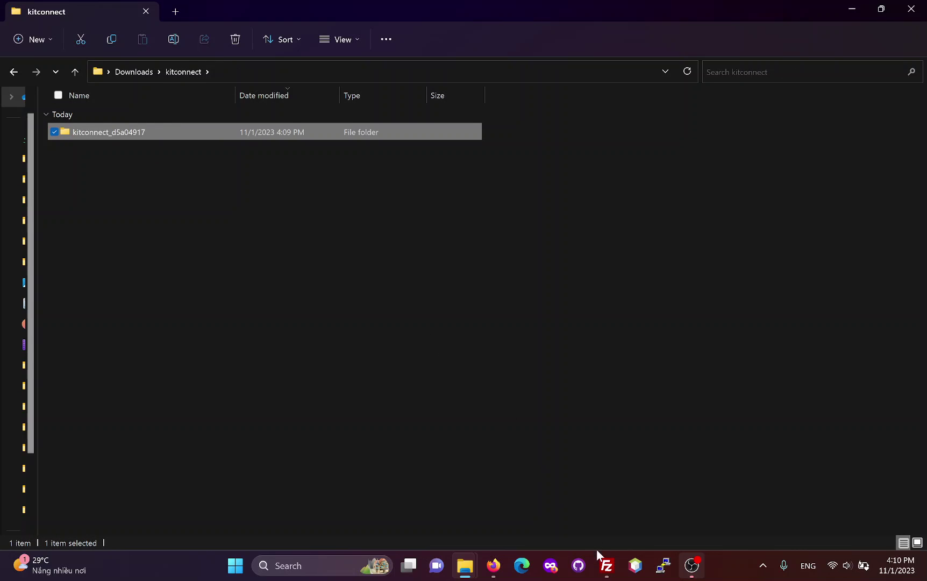
pyautogui.click(605, 564)
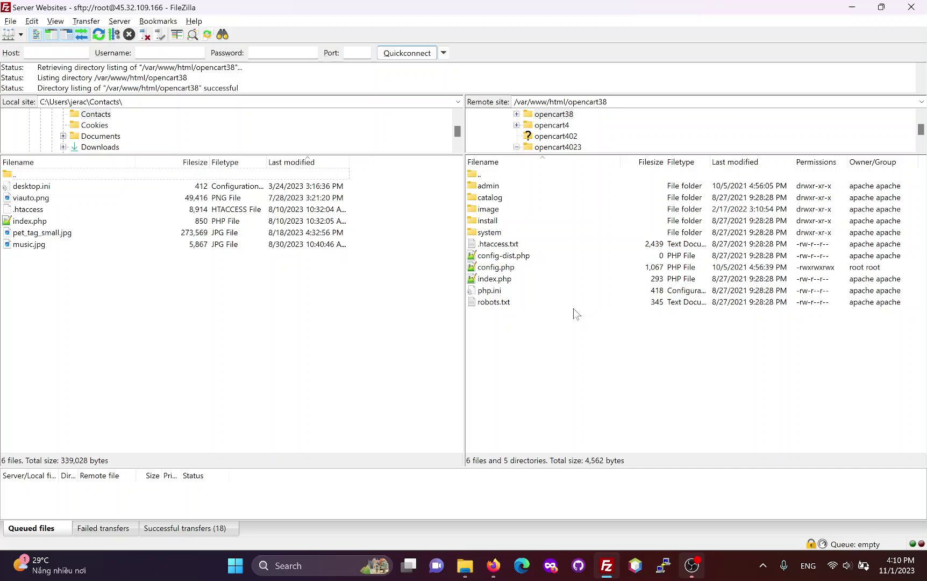
# Step: Drag kitconnect_d5a04917 from Explorer into FileZilla's remote /var/www/html/opencart38 folder and confirm the upload
pyautogui.moveTo(606, 565)
pyautogui.click(487, 281)
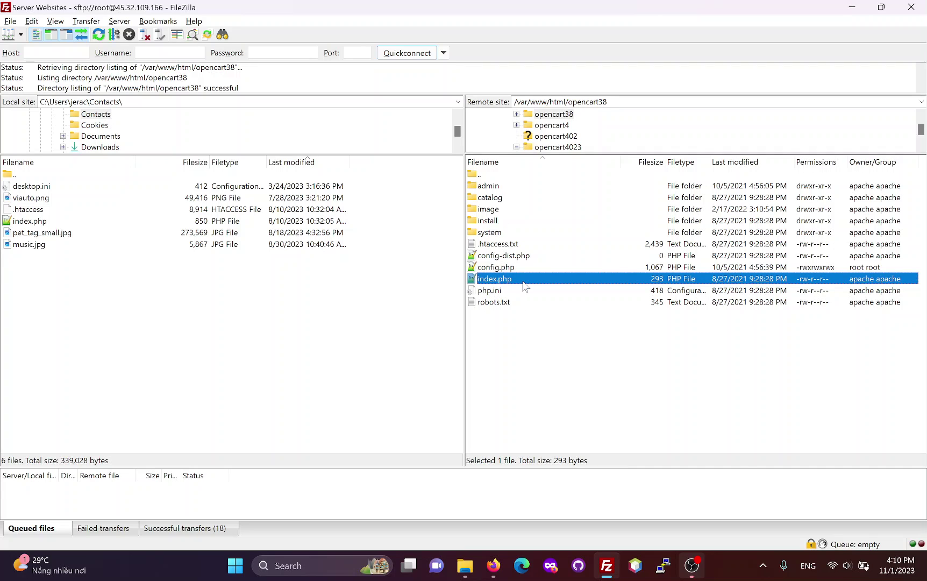
pyautogui.moveTo(465, 565)
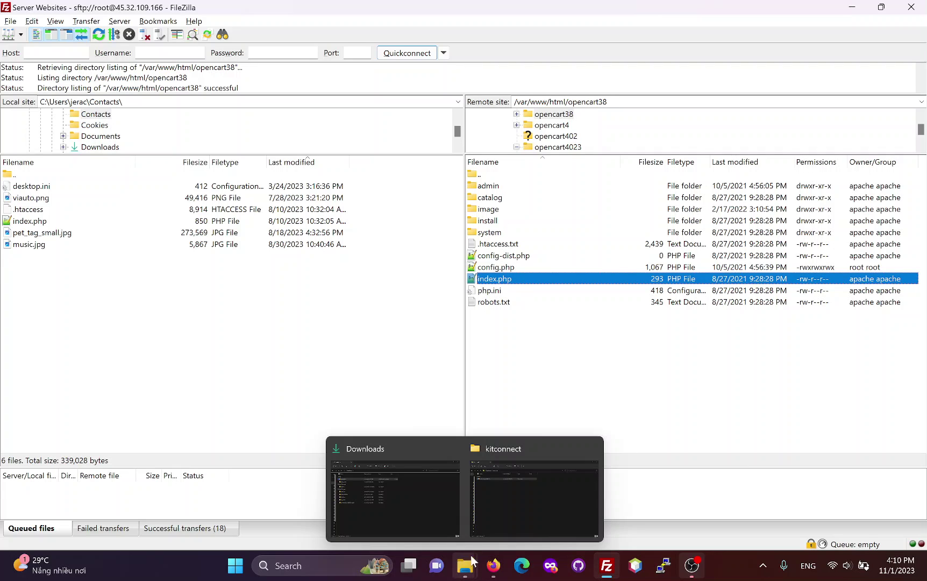
pyautogui.click(504, 518)
pyautogui.moveTo(118, 134); pyautogui.dragTo(573, 346)
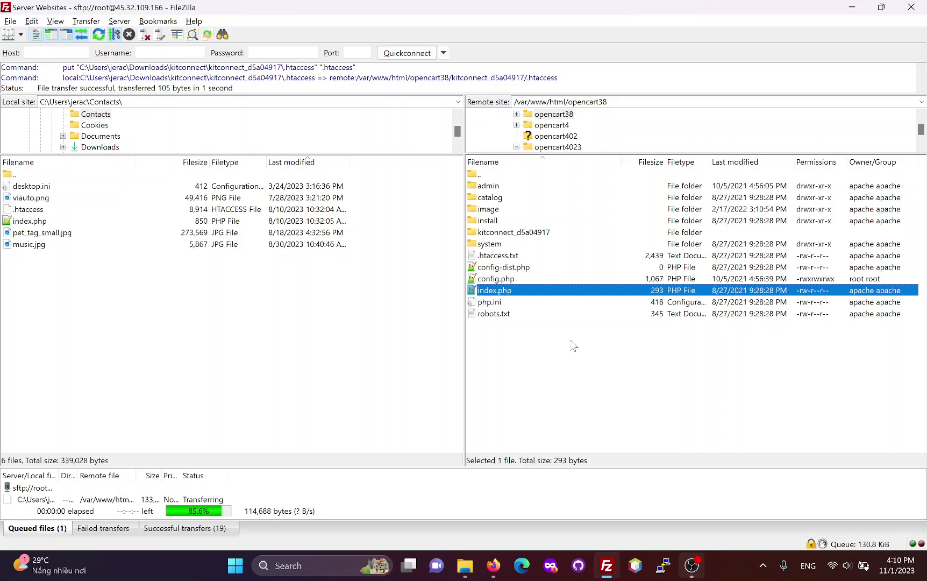
pyautogui.click(524, 243)
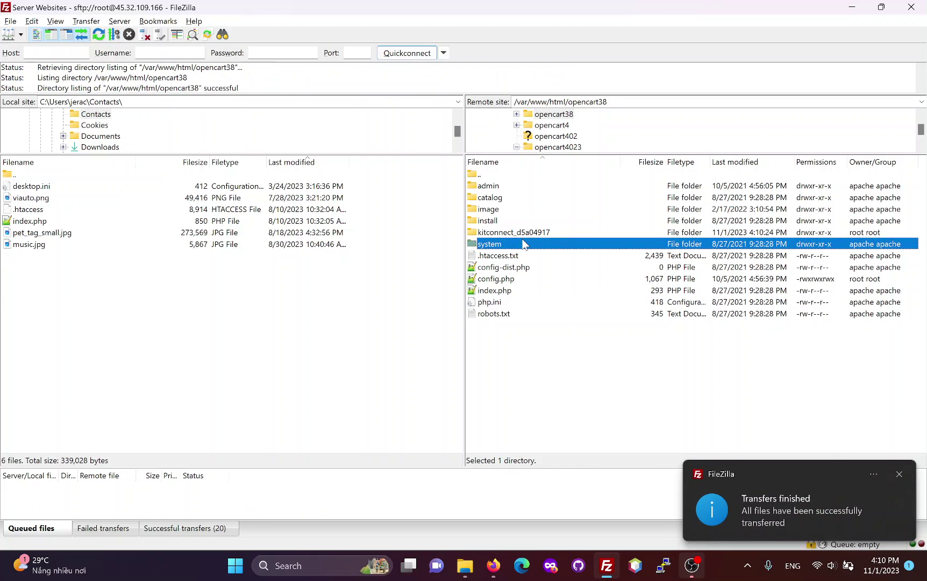
pyautogui.click(524, 233)
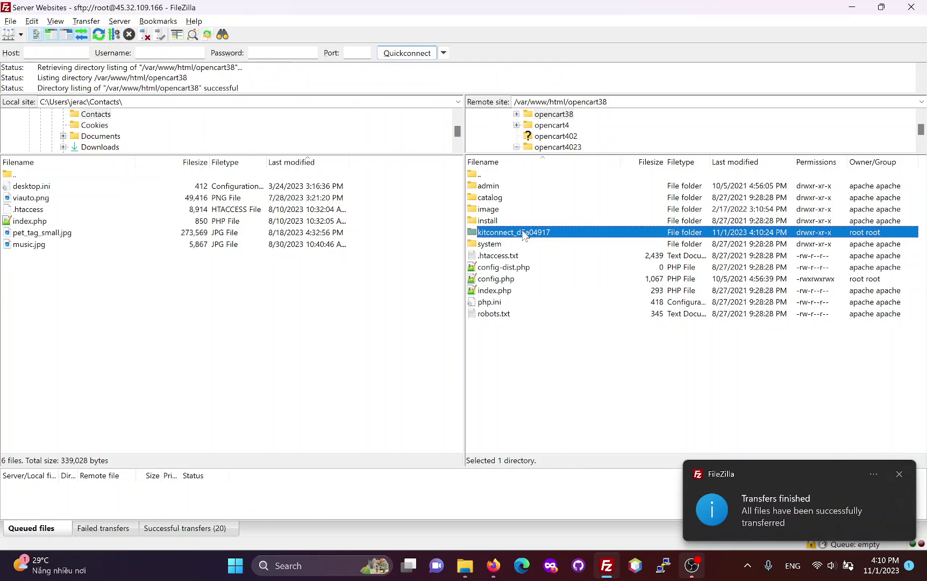
# Step: Verify the Kitconnect connection on the old store via its Kitconnect URL link
pyautogui.click(494, 566)
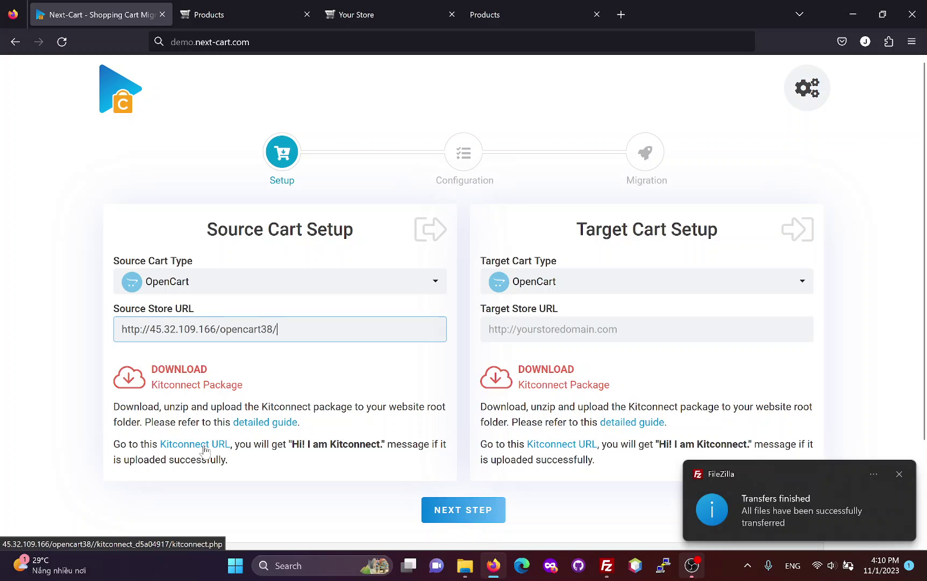
pyautogui.click(205, 450)
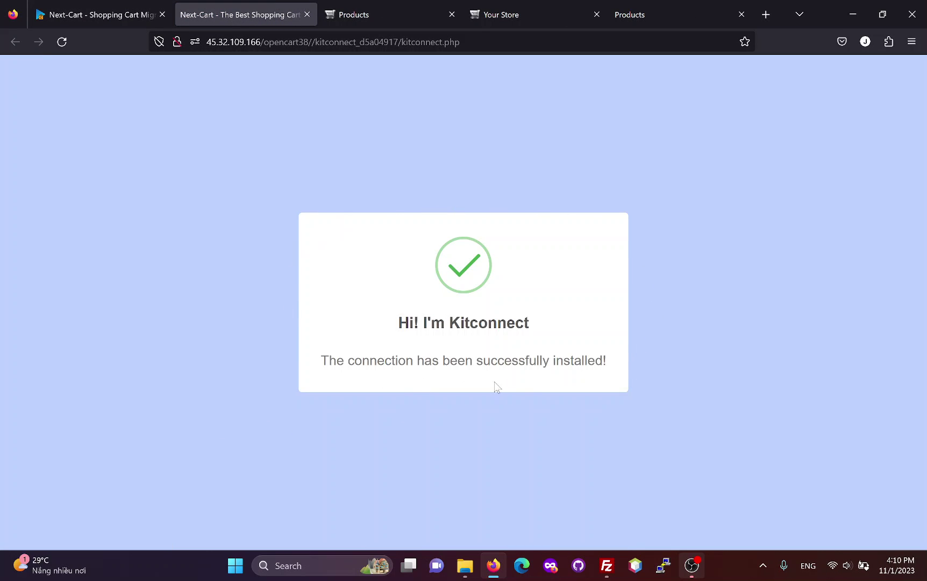
pyautogui.middleClick(232, 16)
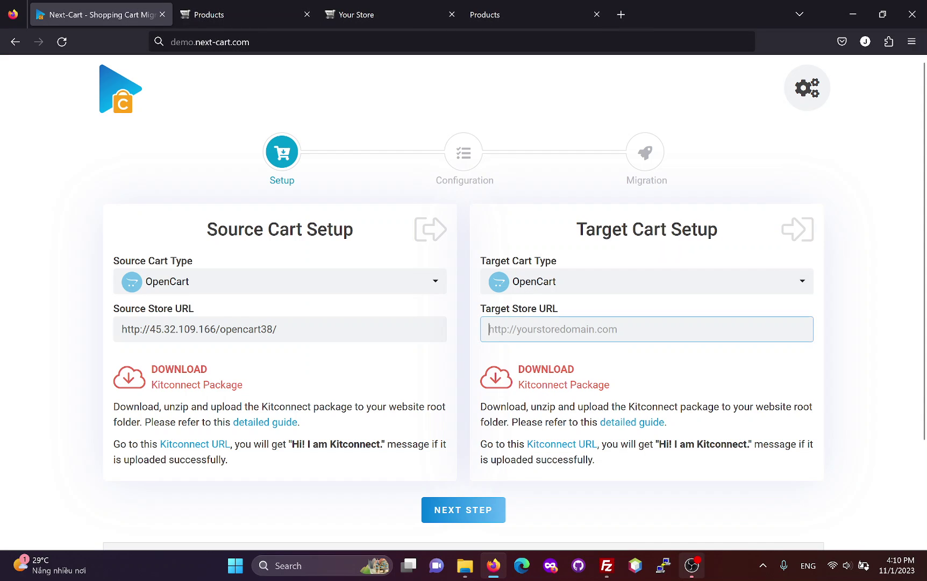
pyautogui.click(525, 14)
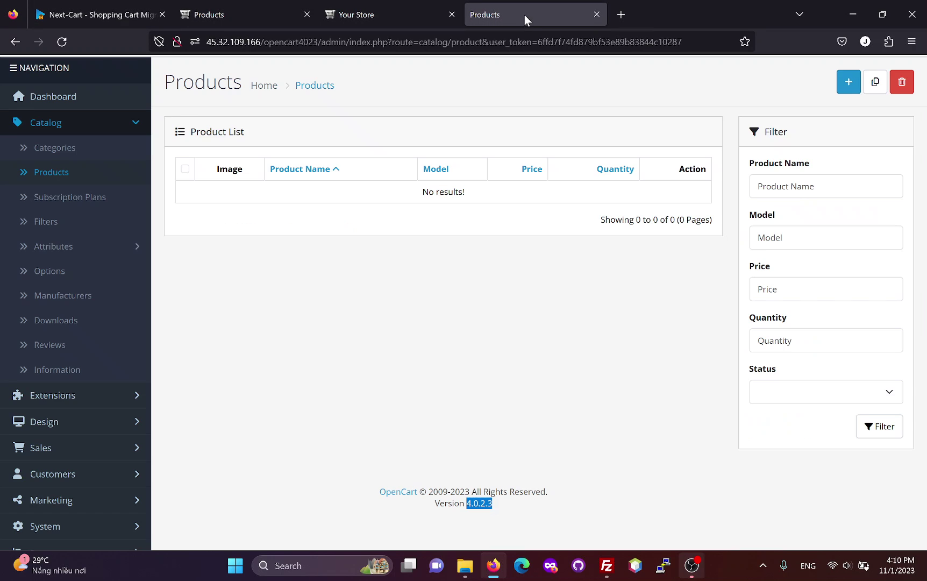
pyautogui.click(818, 87)
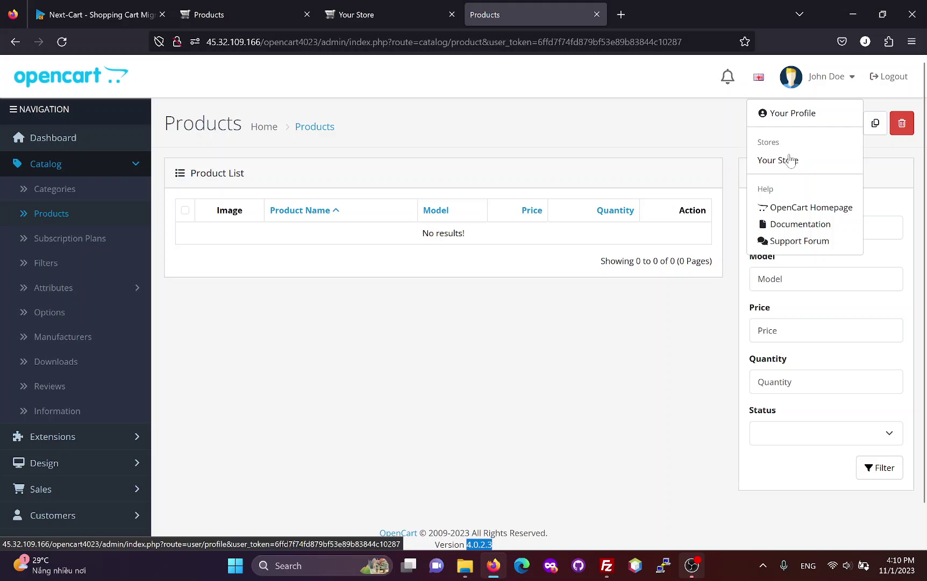
pyautogui.click(786, 157)
pyautogui.click(264, 42)
pyautogui.hotkey('ctrl', 'c')
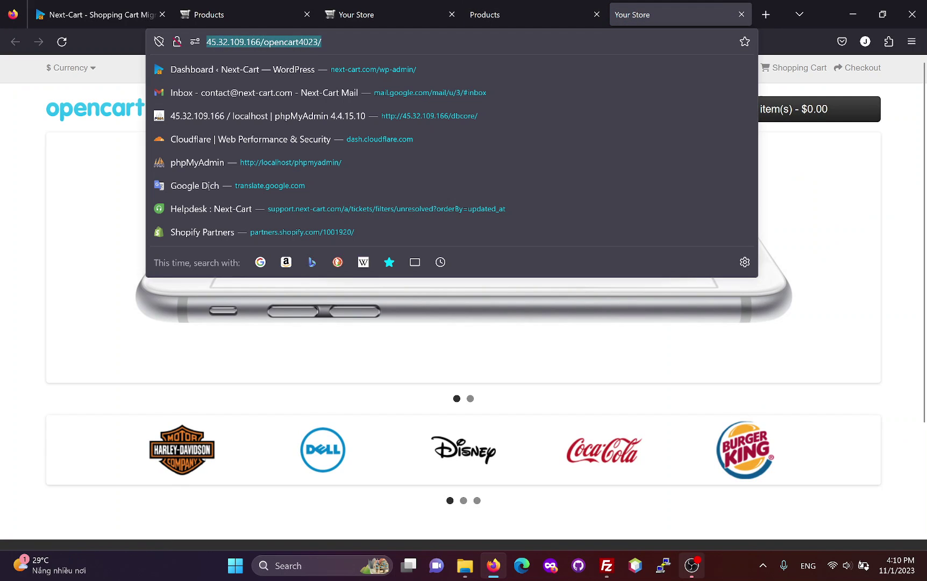
pyautogui.click(107, 15)
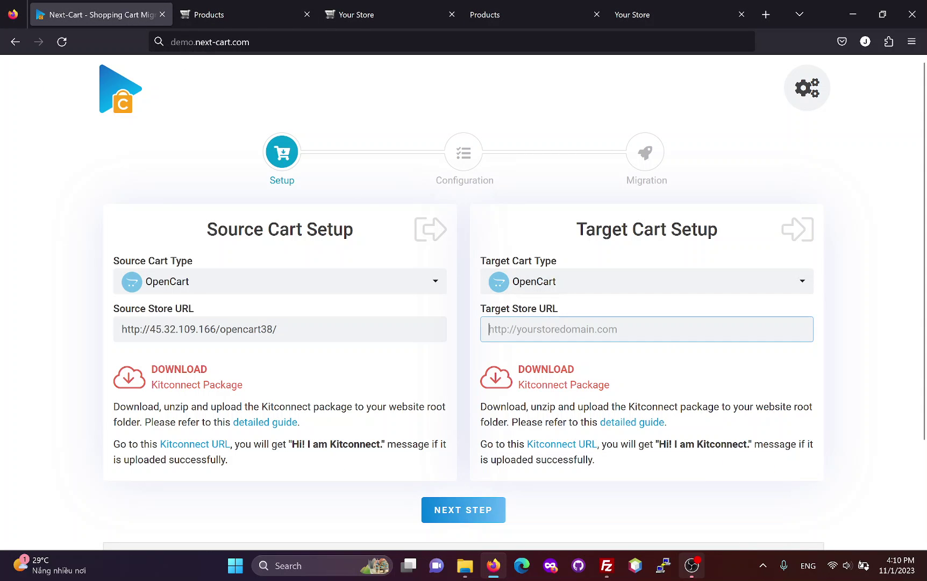
pyautogui.hotkey('ctrl', 'v')
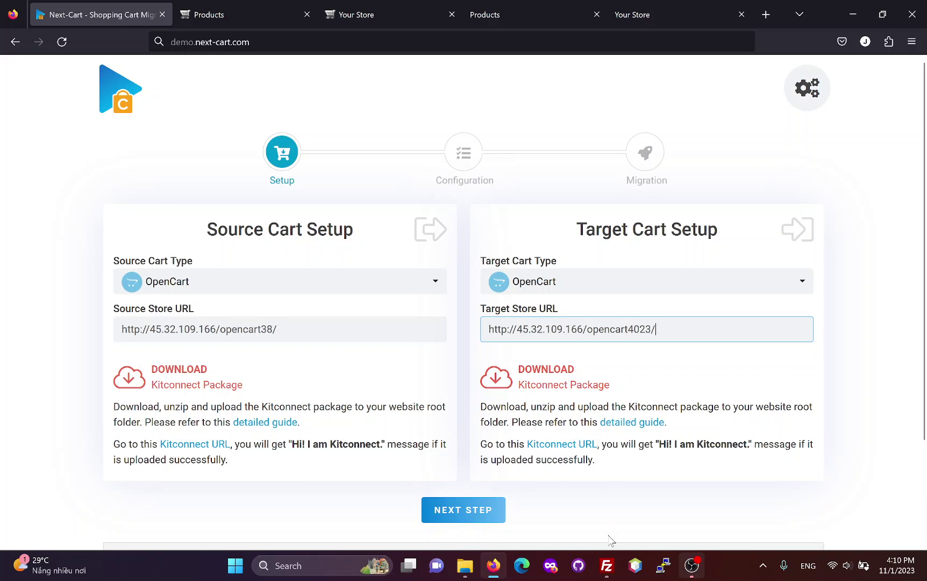
# Step: Upload kitconnect_d5a04917 into /var/www/html/opencart4023 on the server and confirm it appears there
pyautogui.click(607, 566)
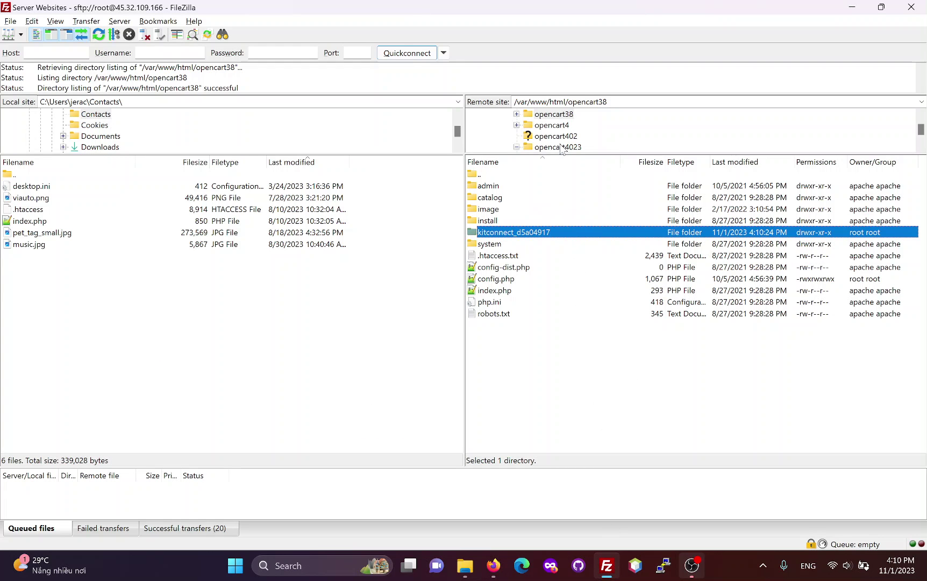
pyautogui.click(560, 147)
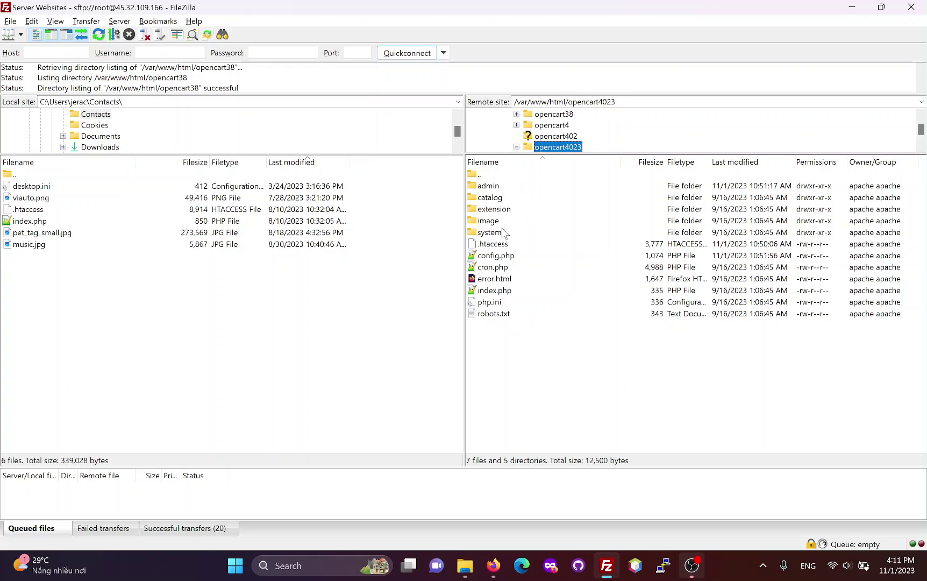
pyautogui.moveTo(464, 565)
pyautogui.click(512, 516)
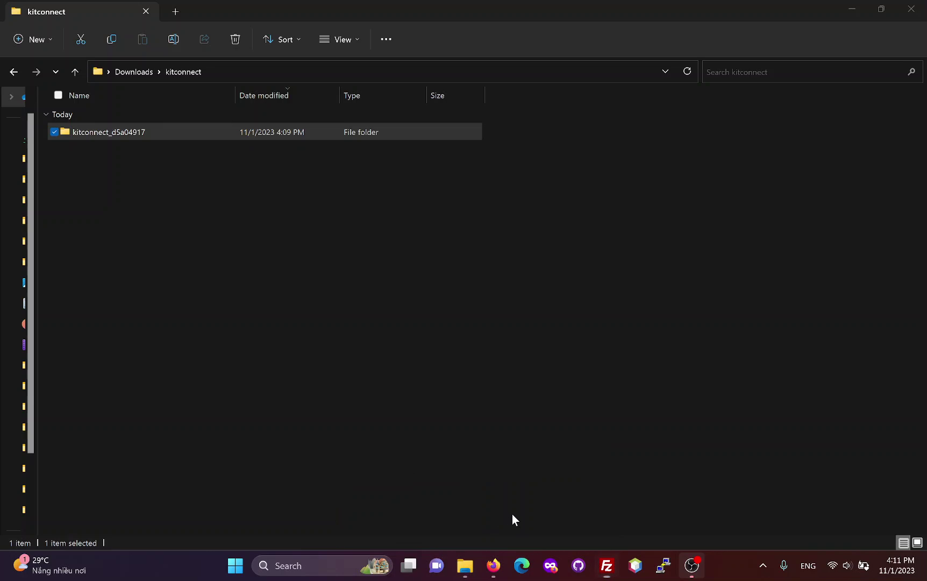
pyautogui.moveTo(113, 137); pyautogui.dragTo(583, 357)
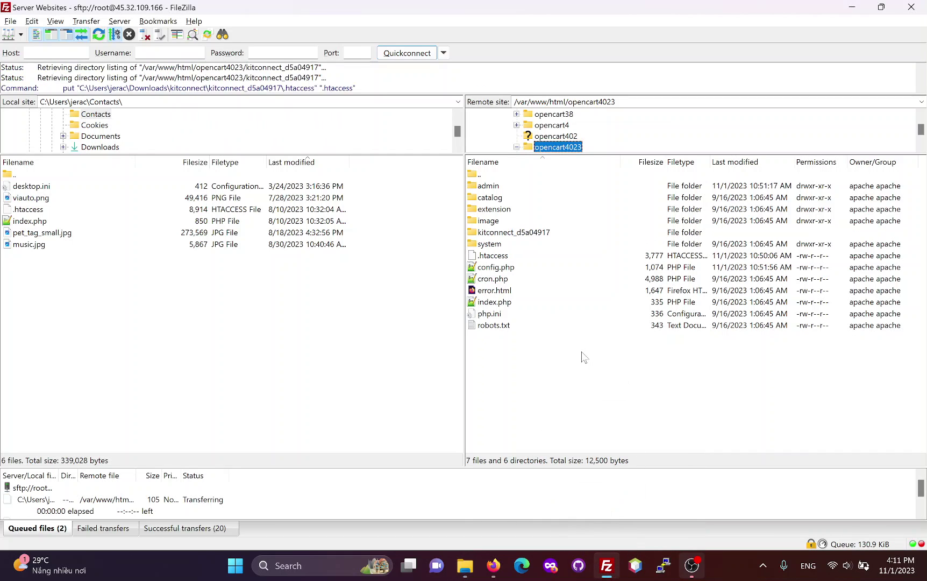
pyautogui.click(533, 233)
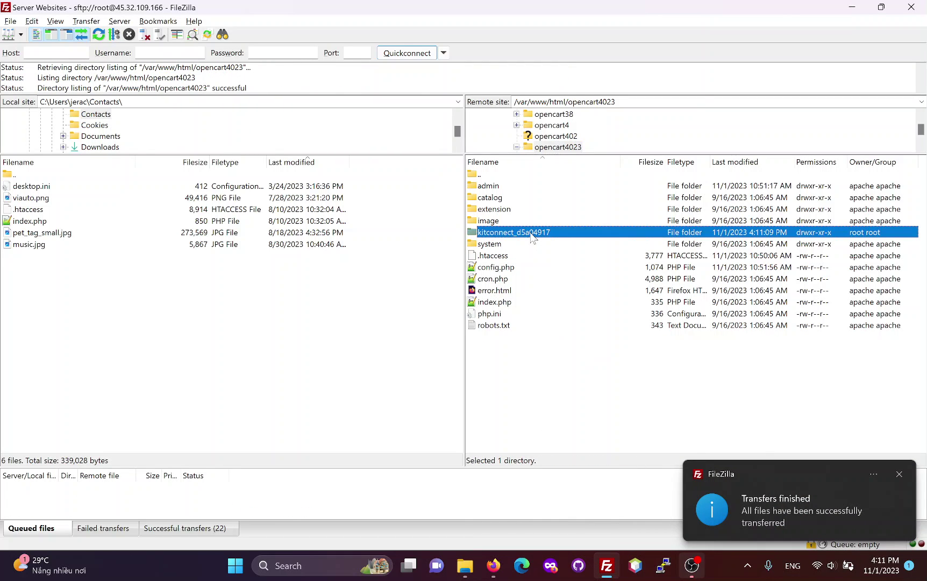
# Step: Verify Kitconnect on the target store, then move to Configuration and tick Select All entities
pyautogui.click(493, 565)
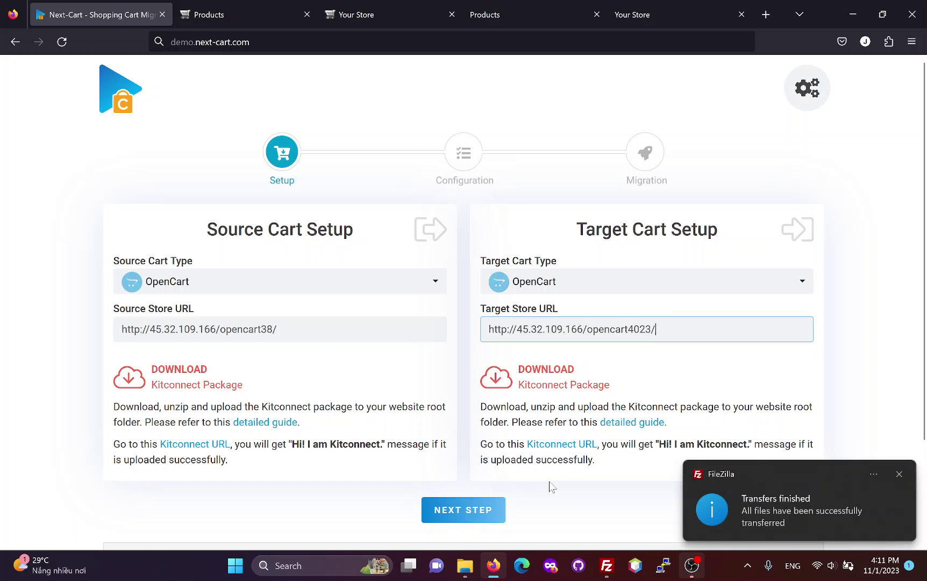
pyautogui.click(573, 444)
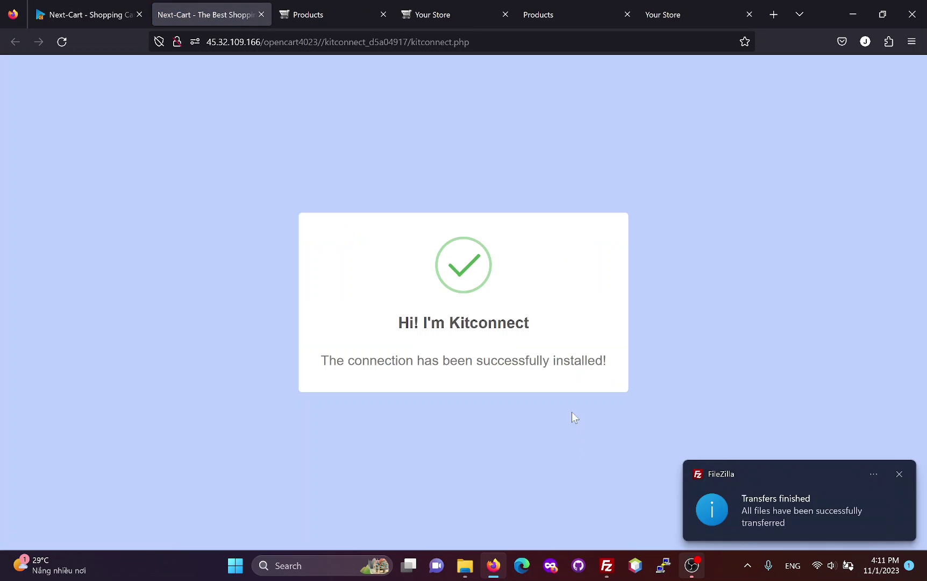
pyautogui.middleClick(228, 13)
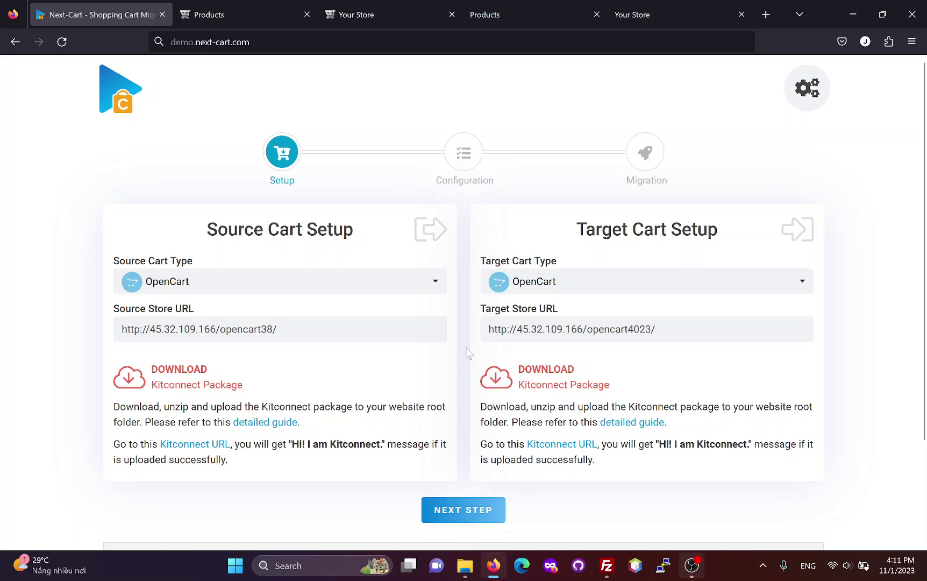
pyautogui.click(464, 520)
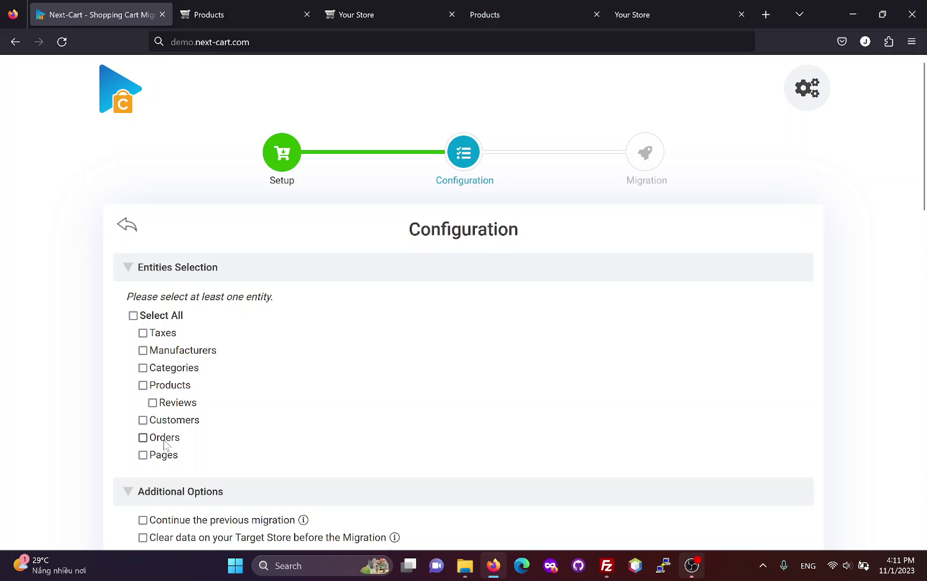
pyautogui.click(167, 318)
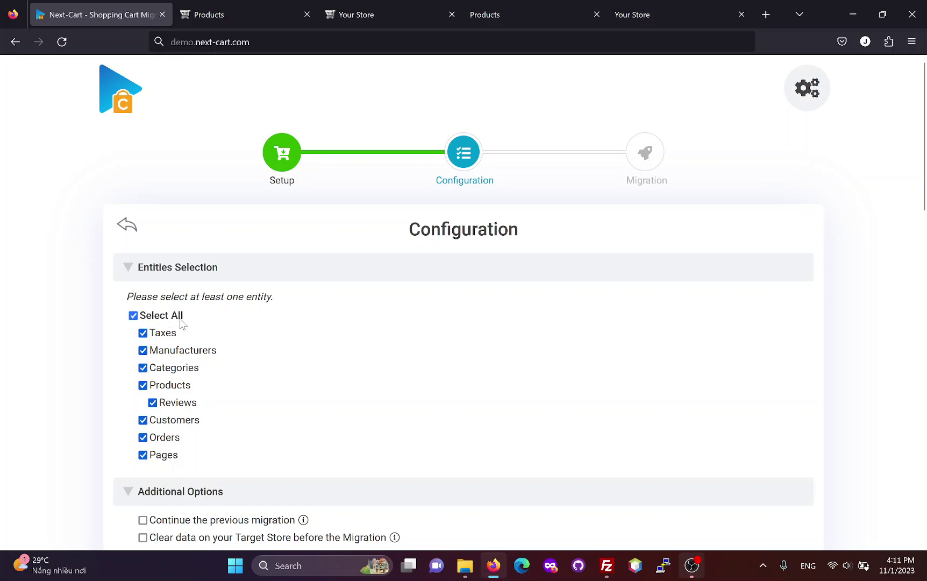
# Step: Enable Import descriptions images, Preserve Order IDs and Migrate SEO URLs in Additional Options
pyautogui.scroll(-2, 449, 412)
pyautogui.scroll(-2, 473, 417)
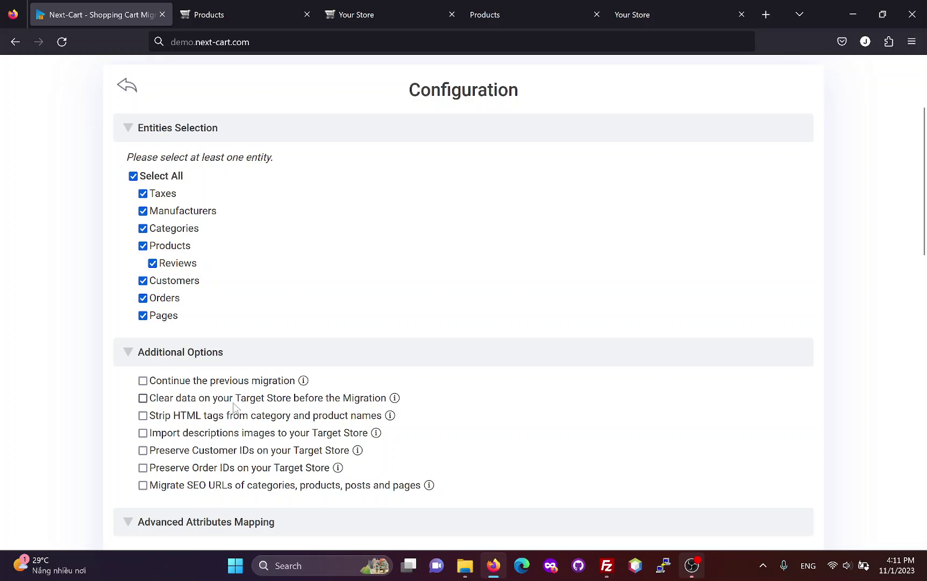
pyautogui.click(221, 434)
pyautogui.click(220, 469)
pyautogui.moveTo(338, 469)
pyautogui.click(292, 491)
# Step: Keep English(en-gb) as the target language and Default as the target customer group
pyautogui.scroll(-2, 408, 451)
pyautogui.scroll(-5, 358, 442)
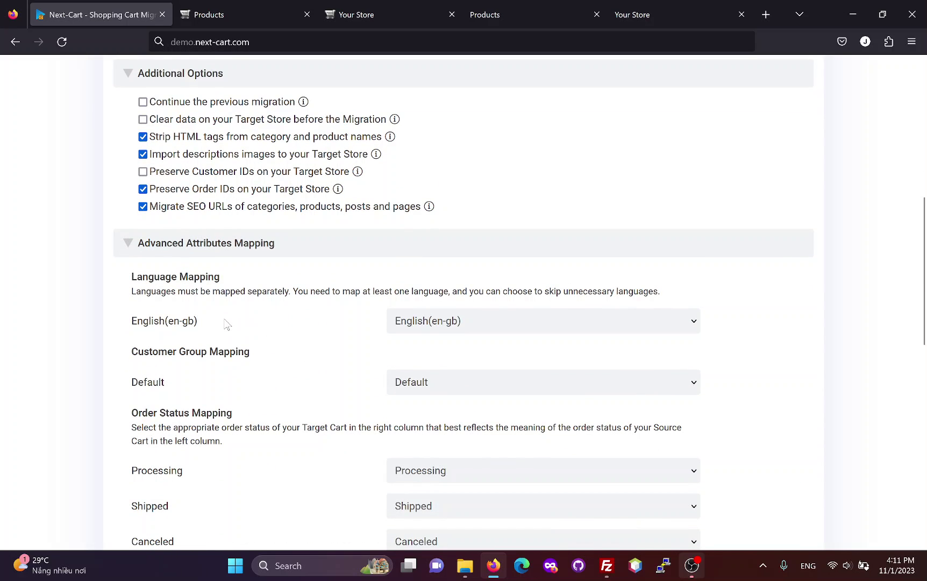
pyautogui.click(450, 321)
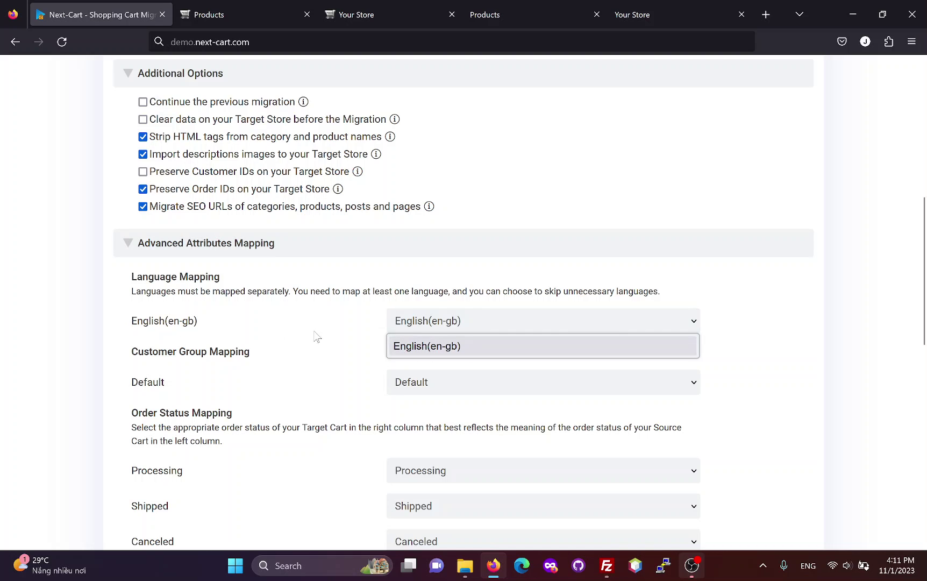
pyautogui.click(477, 352)
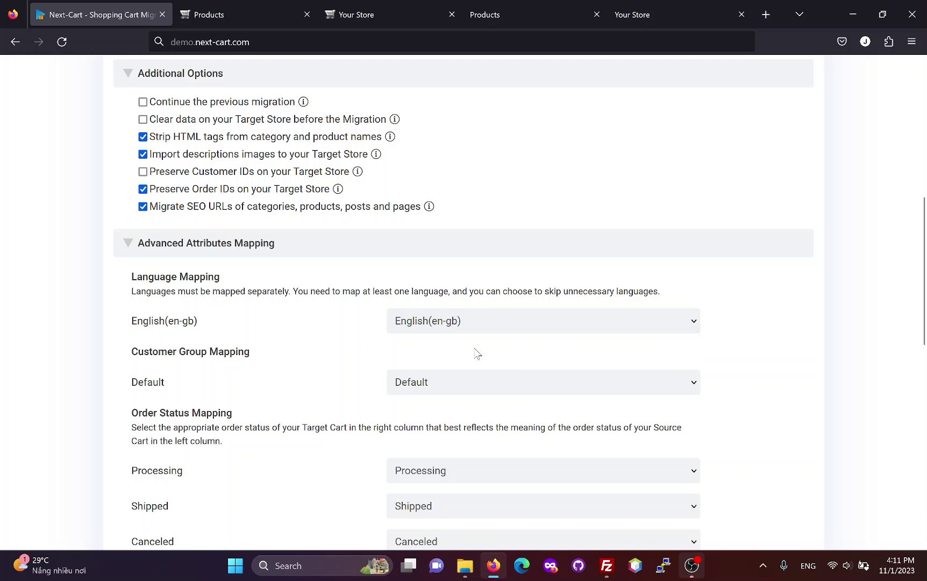
pyautogui.click(435, 382)
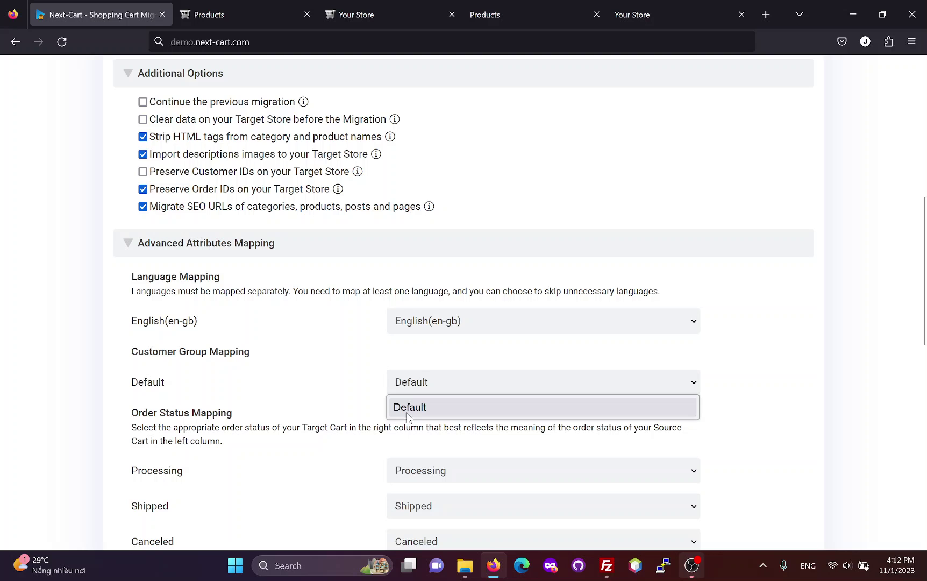
pyautogui.click(428, 411)
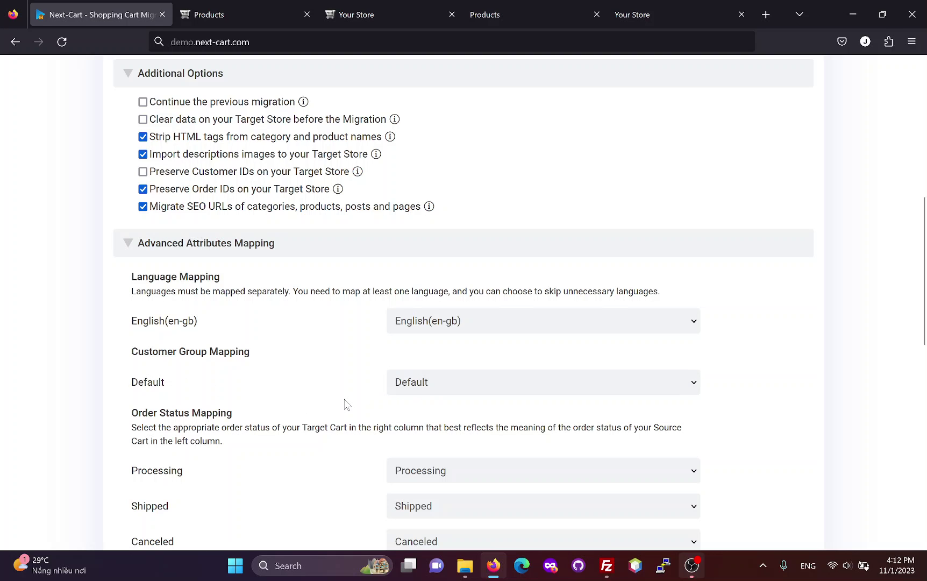
# Step: Keep Processing, Complete and the remaining order statuses through Expired mapped to same-named statuses
pyautogui.scroll(-5, 347, 405)
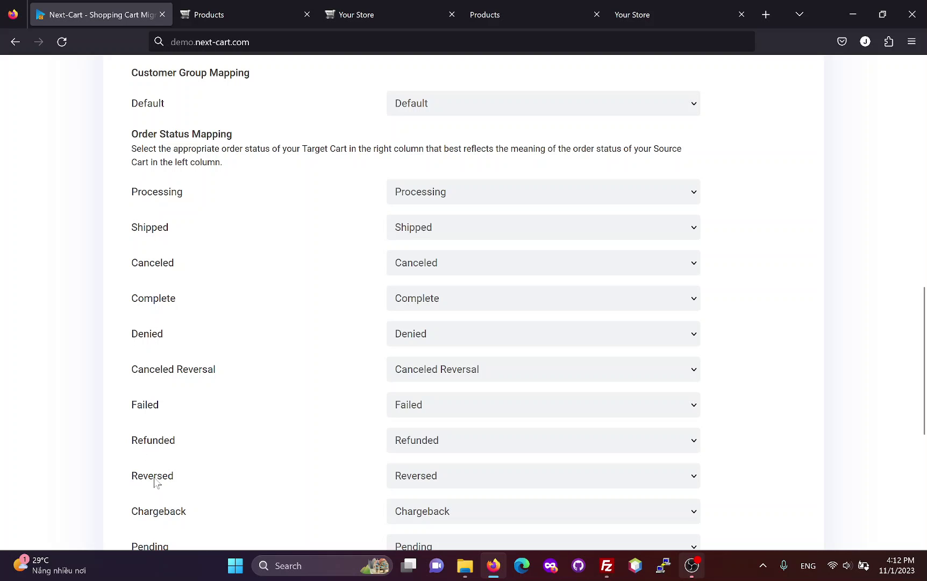
pyautogui.click(463, 191)
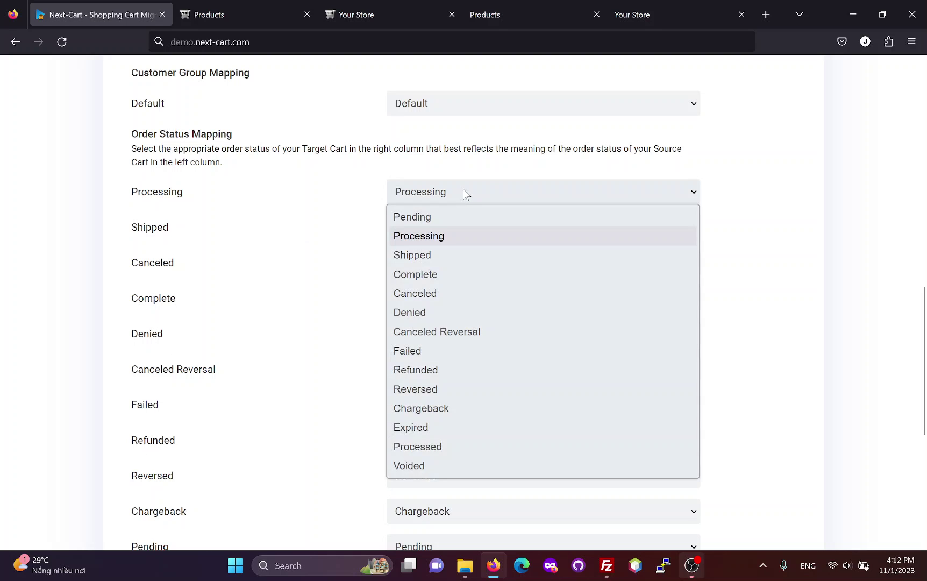
pyautogui.click(448, 240)
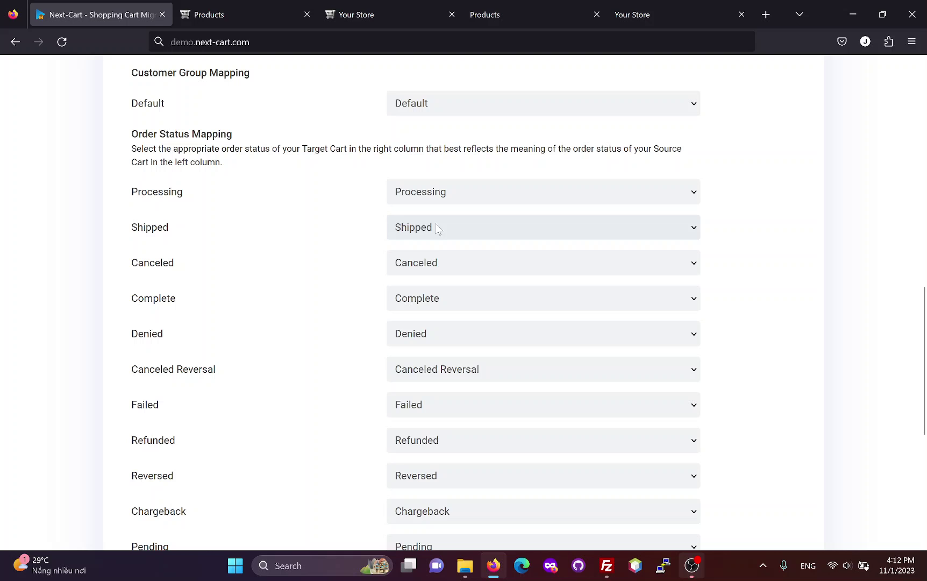
pyautogui.click(446, 297)
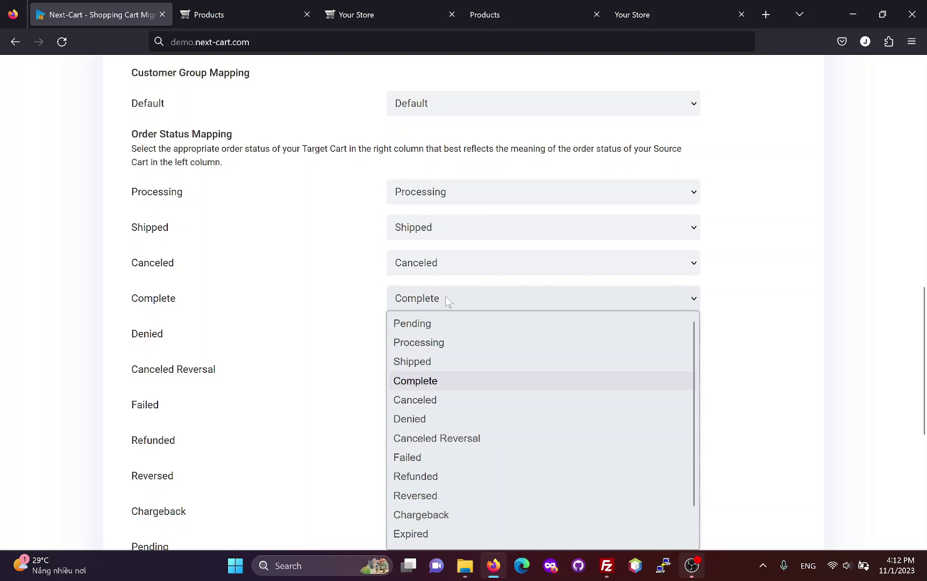
pyautogui.click(449, 299)
pyautogui.scroll(-1, 453, 296)
pyautogui.scroll(-1, 477, 304)
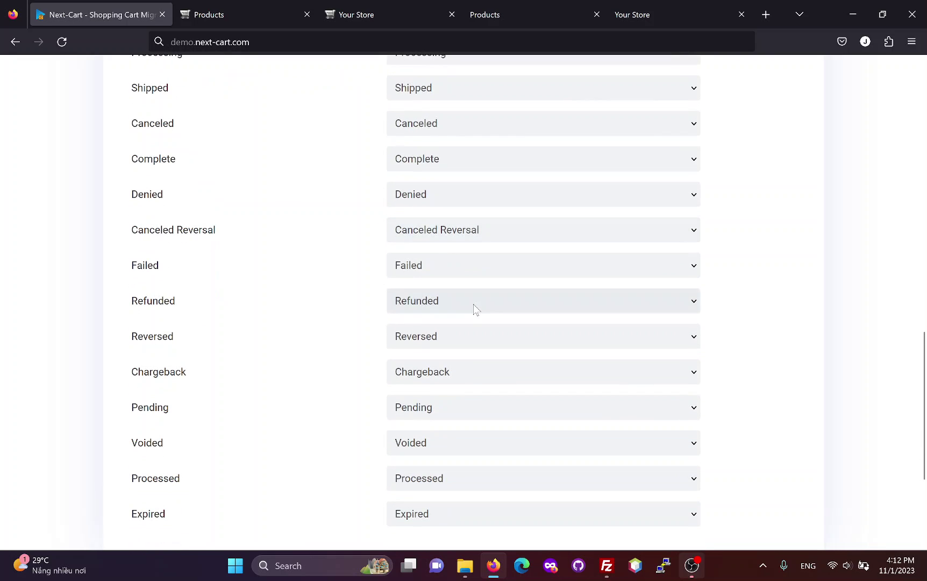
pyautogui.scroll(-1, 476, 309)
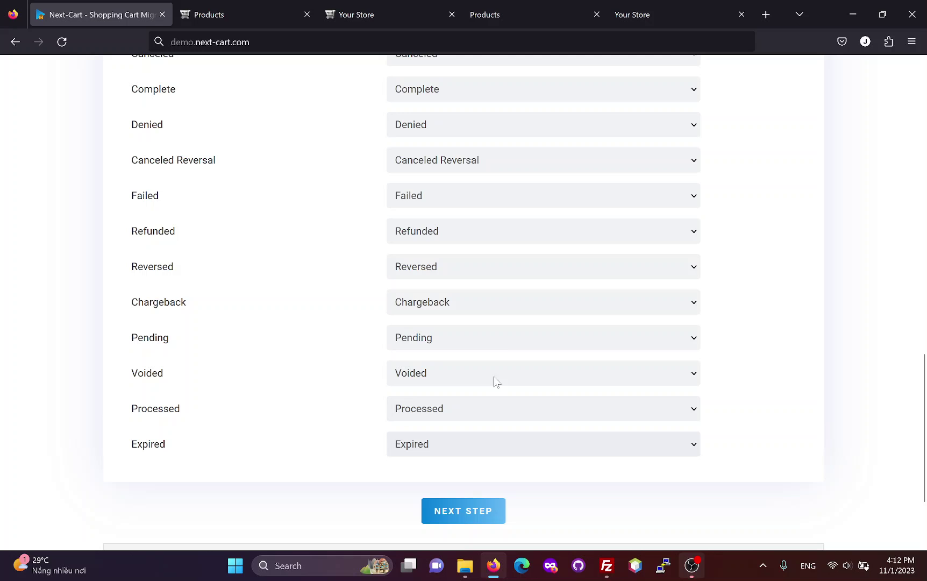
pyautogui.scroll(-1, 455, 264)
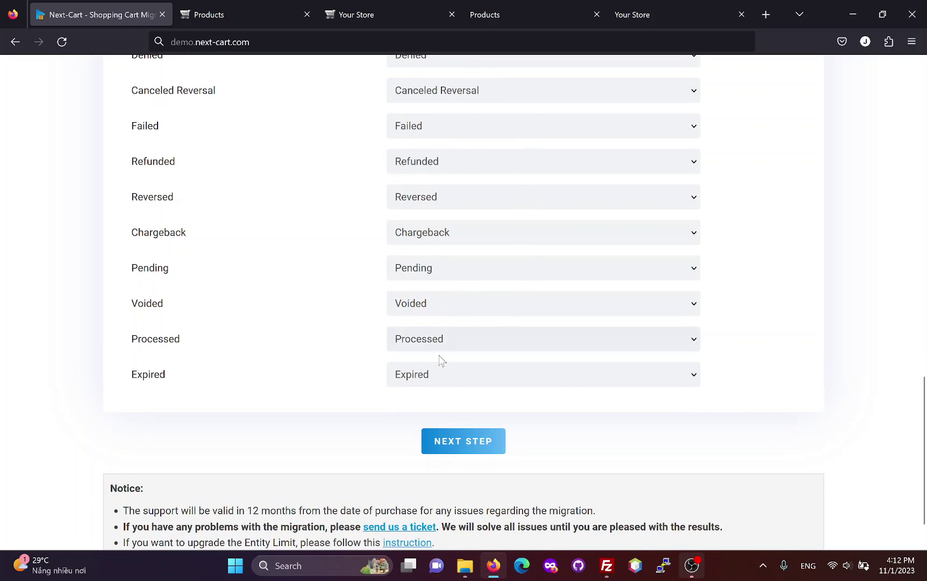
# Step: Start the migration and wait until Taxes (1/1) through Pages (9/9) finish with zero errors
pyautogui.click(464, 445)
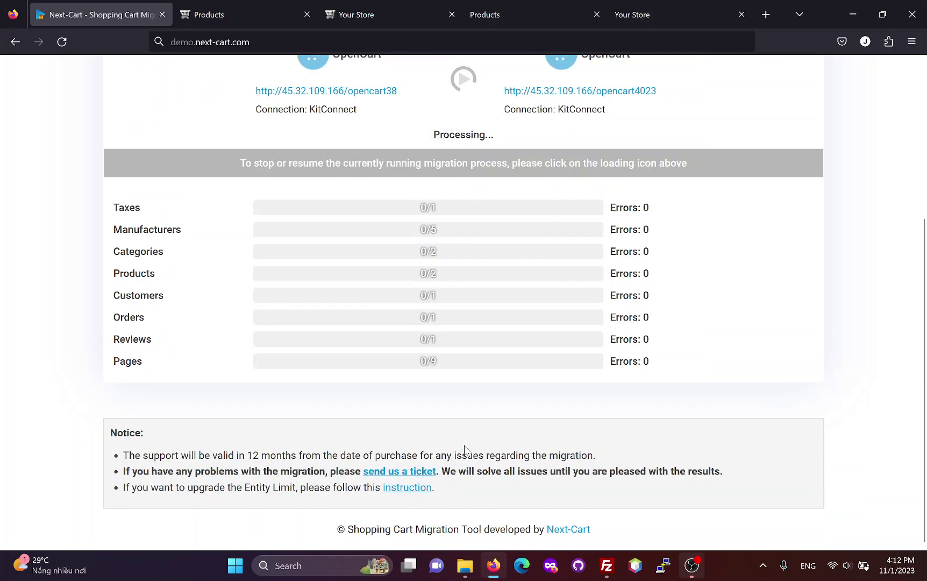
pyautogui.scroll(3, 926, 264)
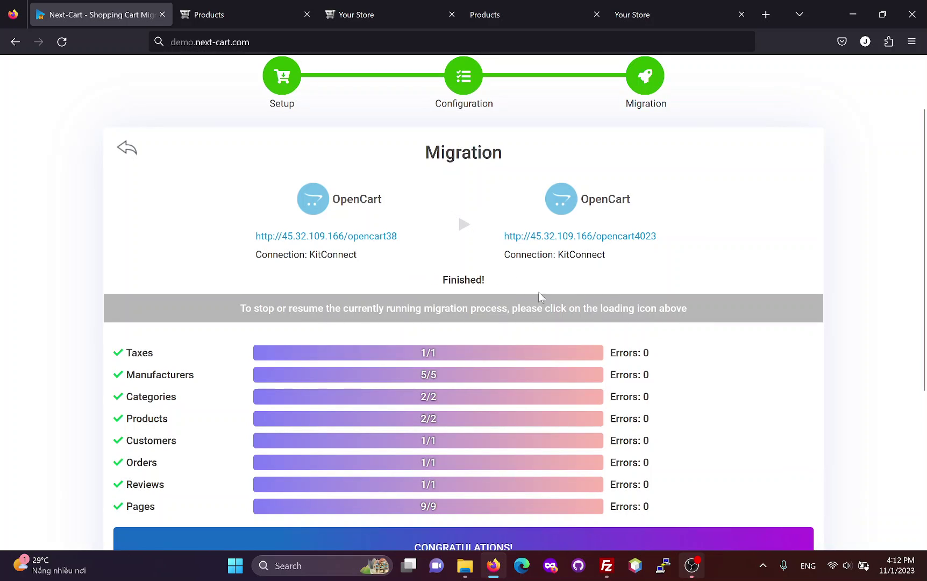
# Step: Reload the OpenCart 4 product list and open the migrated Kitten Accessories product for editing
pyautogui.click(521, 15)
pyautogui.click(57, 215)
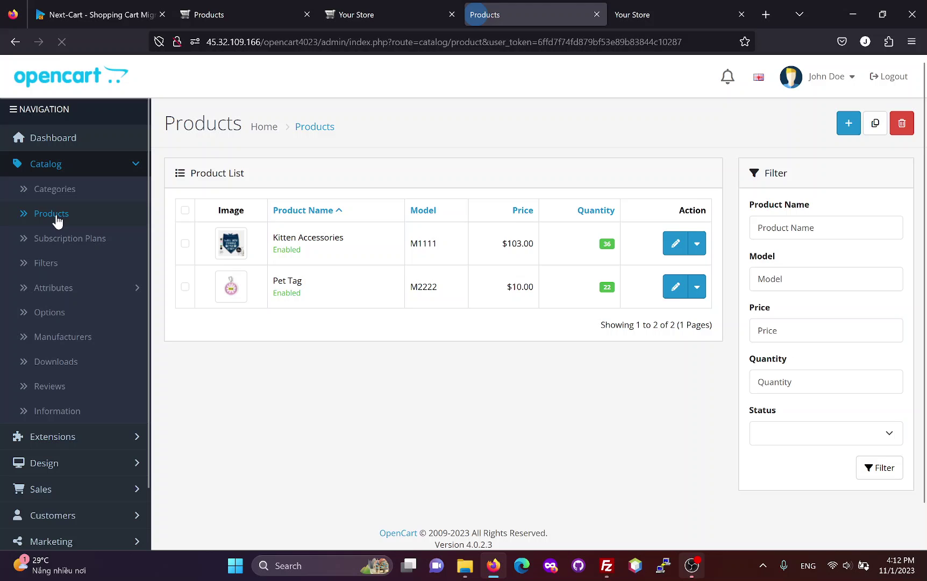
pyautogui.click(671, 246)
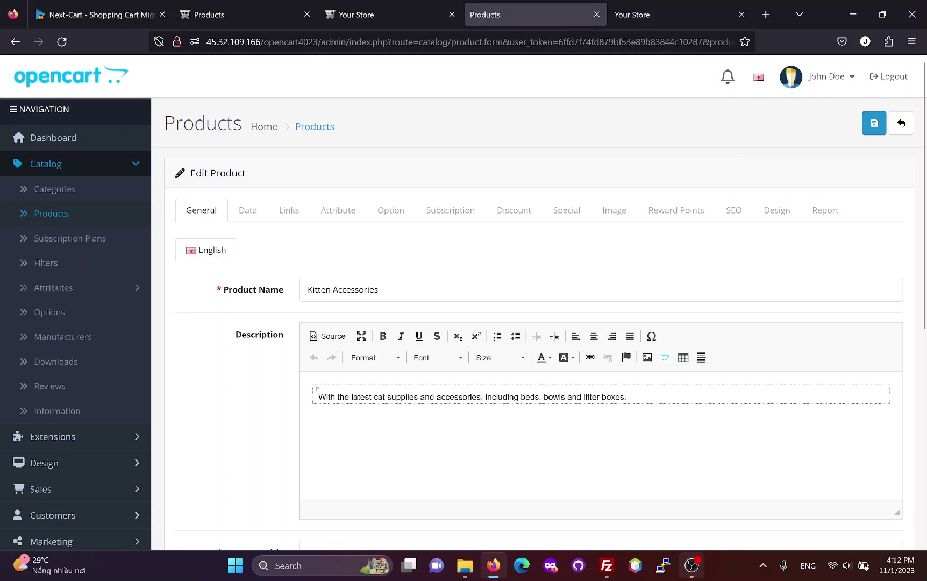
pyautogui.scroll(-3, 420, 400)
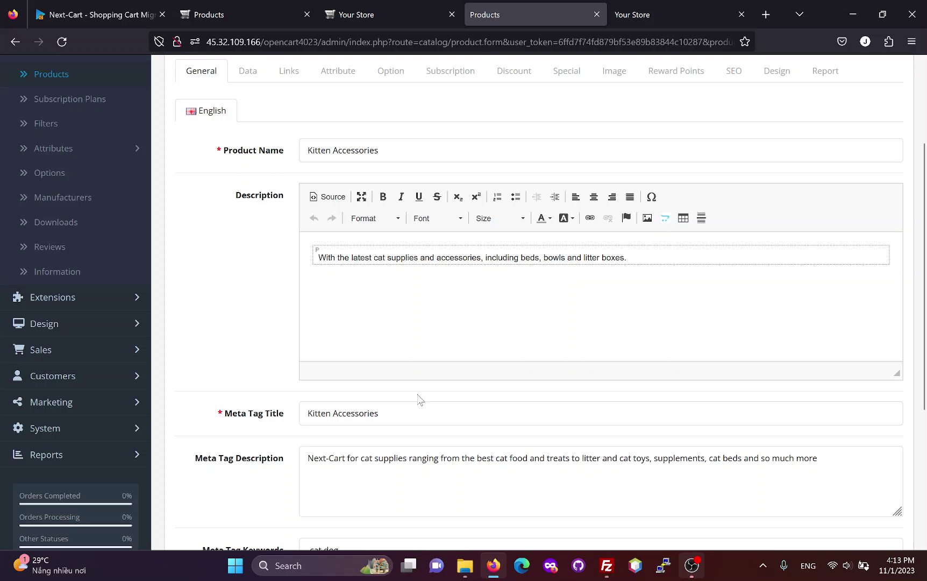
pyautogui.scroll(-3, 410, 456)
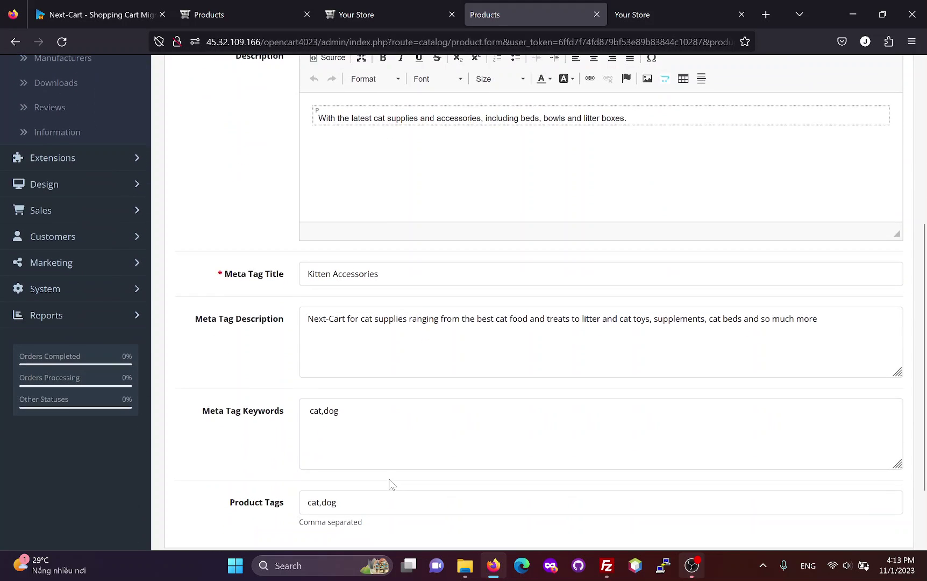
pyautogui.scroll(-2, 391, 484)
pyautogui.scroll(6, 387, 498)
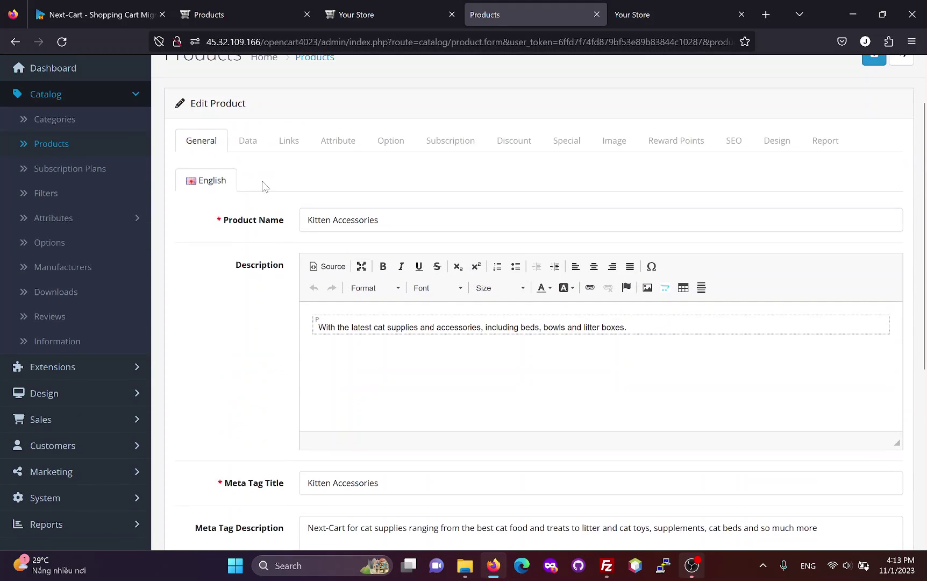
# Step: Review the Data tab, confirming model M1111 and the other carried-over fields
pyautogui.click(248, 145)
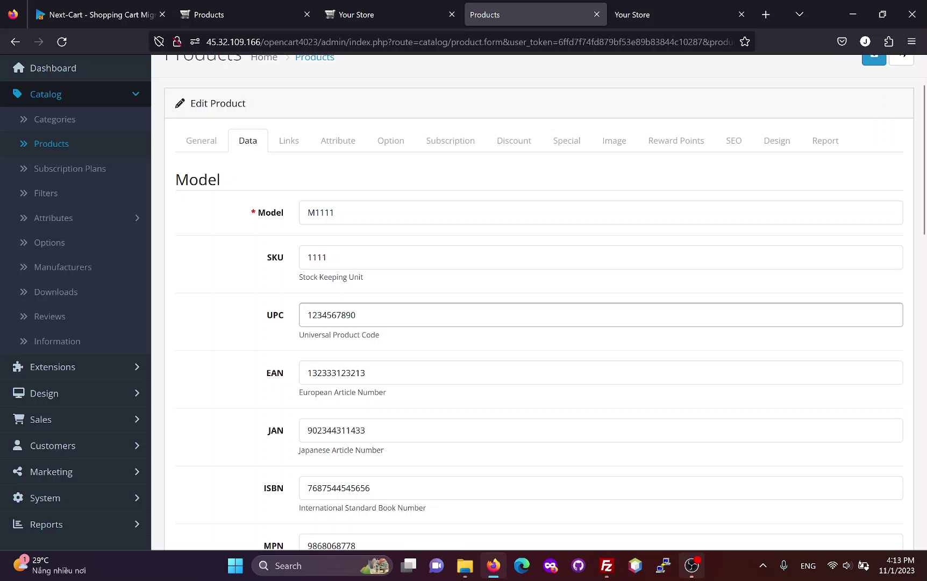
pyautogui.scroll(-4, 389, 361)
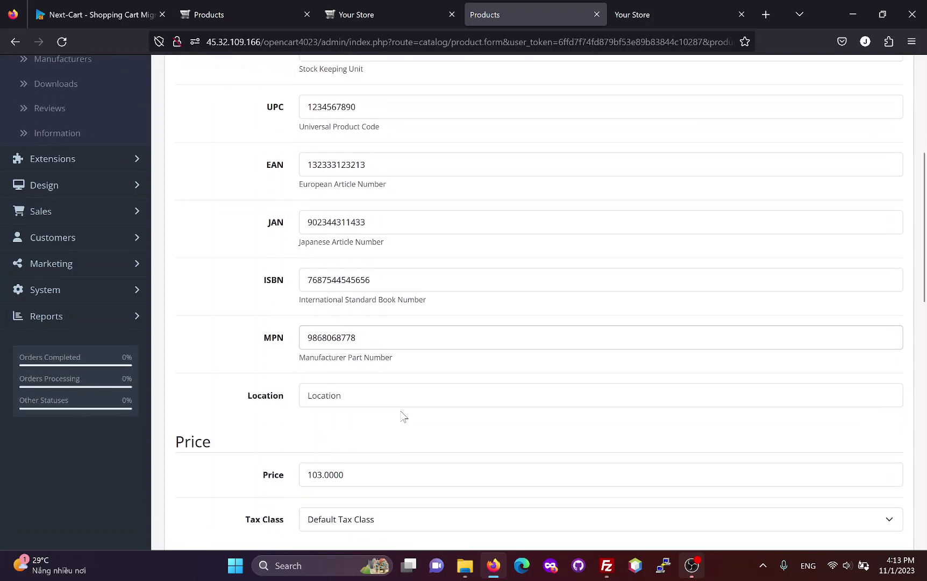
pyautogui.scroll(-4, 403, 417)
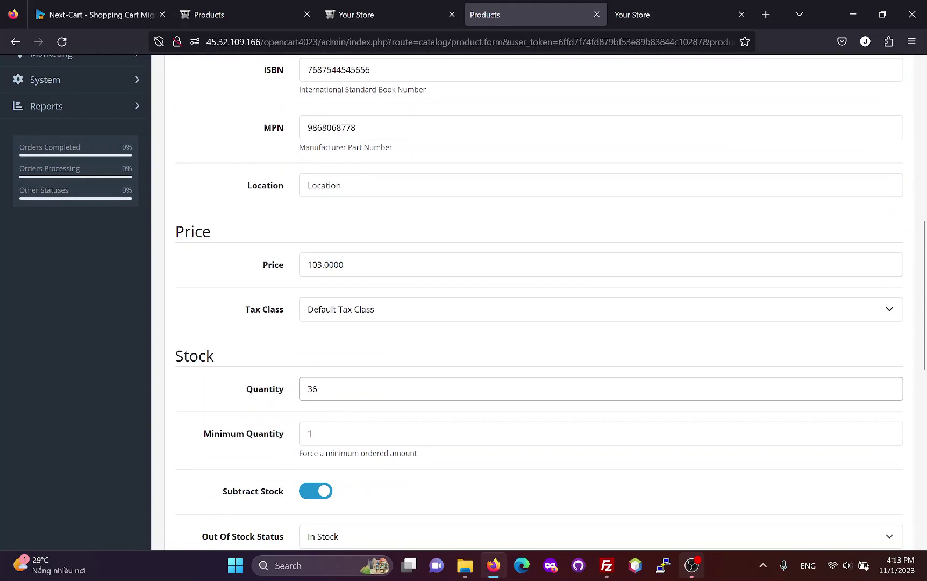
pyautogui.scroll(-3, 371, 430)
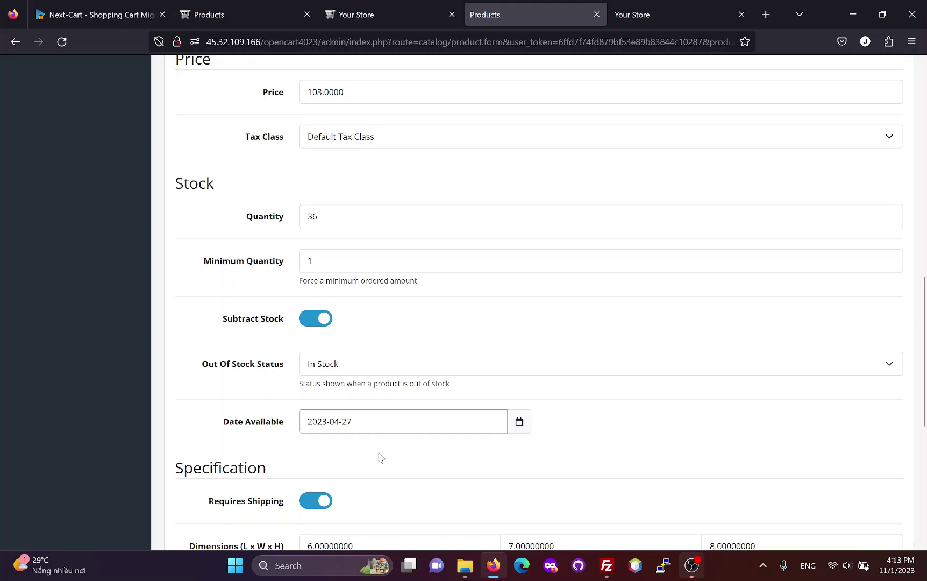
pyautogui.scroll(-2, 379, 458)
pyautogui.scroll(-2, 412, 459)
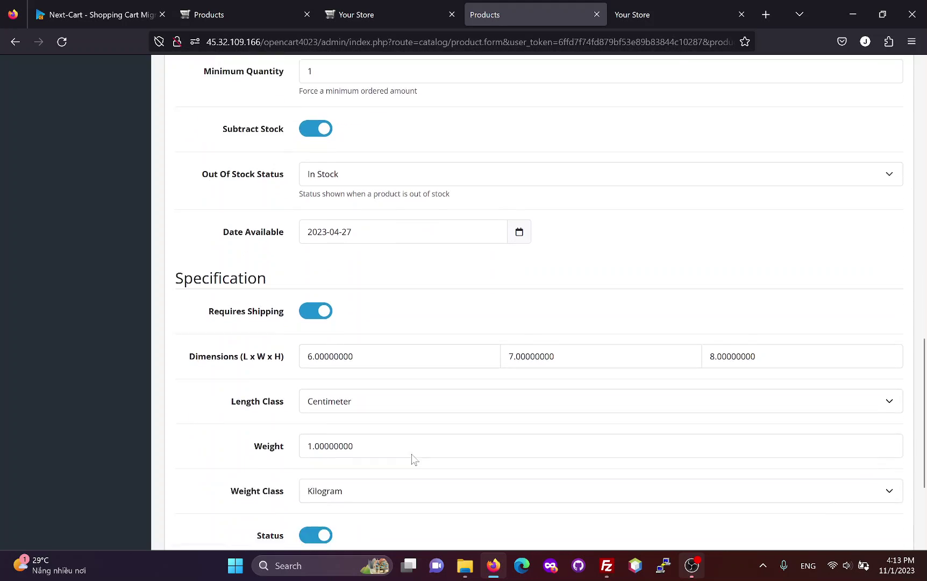
pyautogui.scroll(-3, 414, 459)
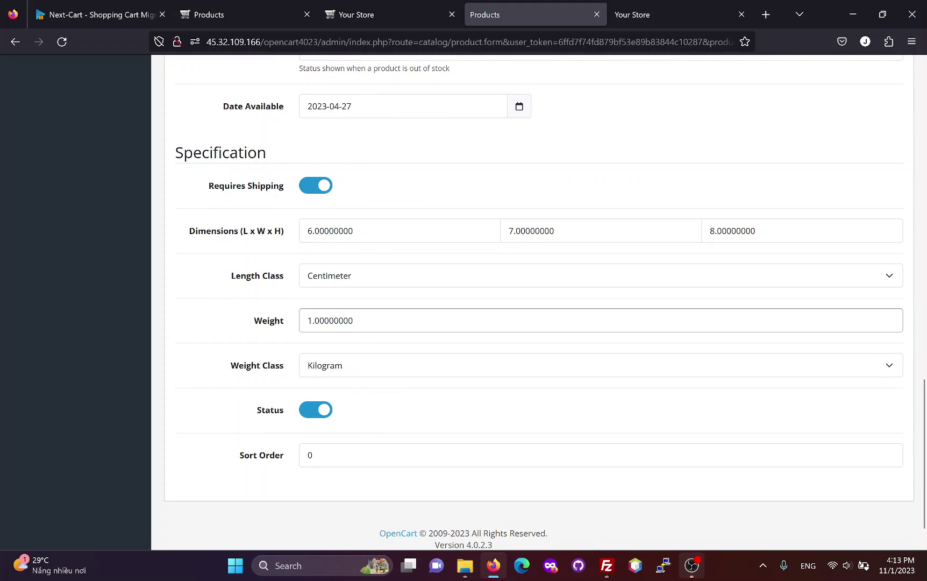
pyautogui.scroll(15, 414, 365)
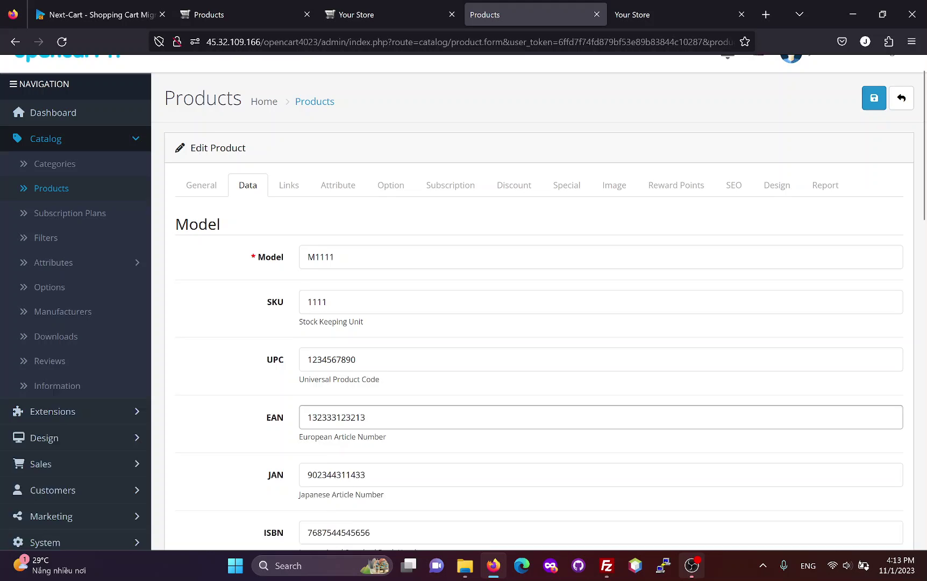
# Step: Check the Links tab shows manufacturer Palm and category Pet Accessories
pyautogui.click(290, 212)
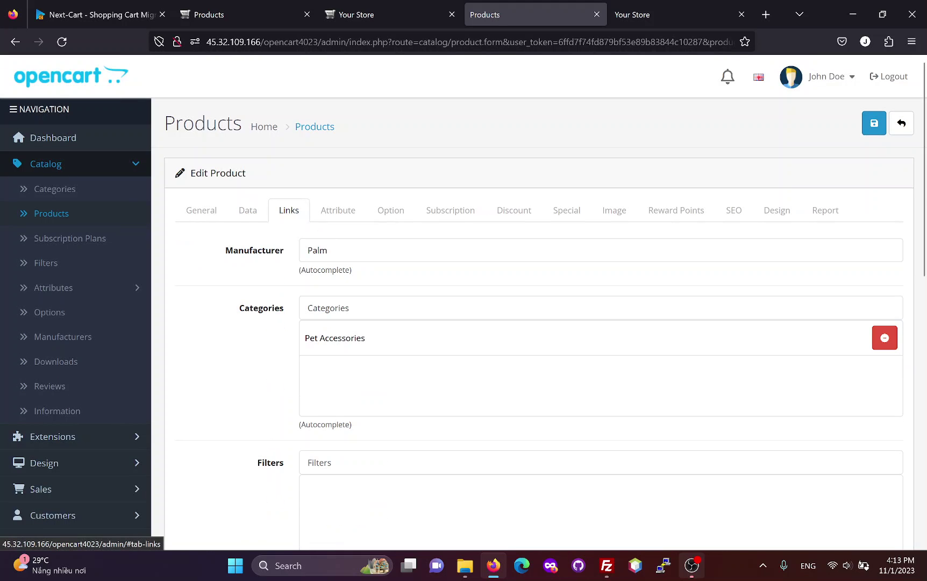
pyautogui.scroll(-8, 350, 347)
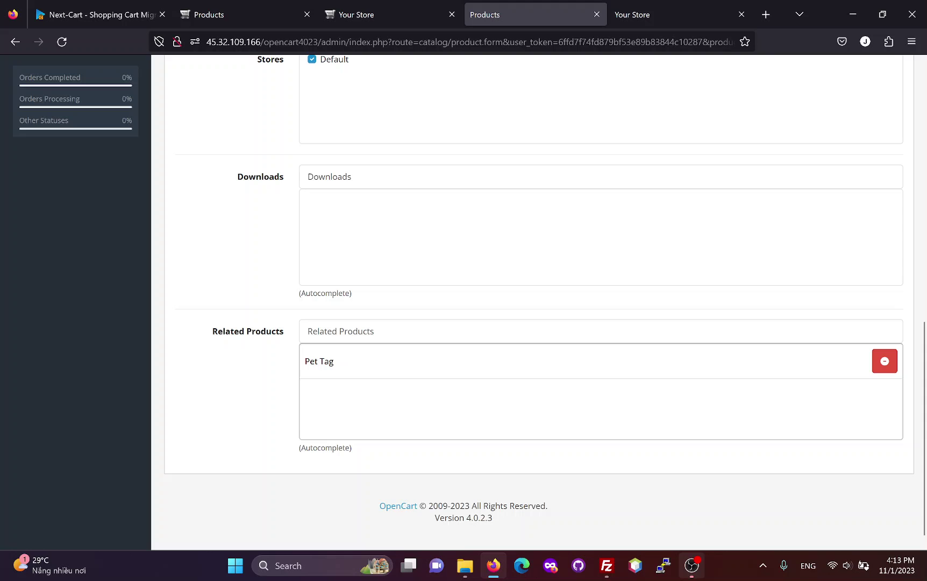
pyautogui.scroll(10, 373, 352)
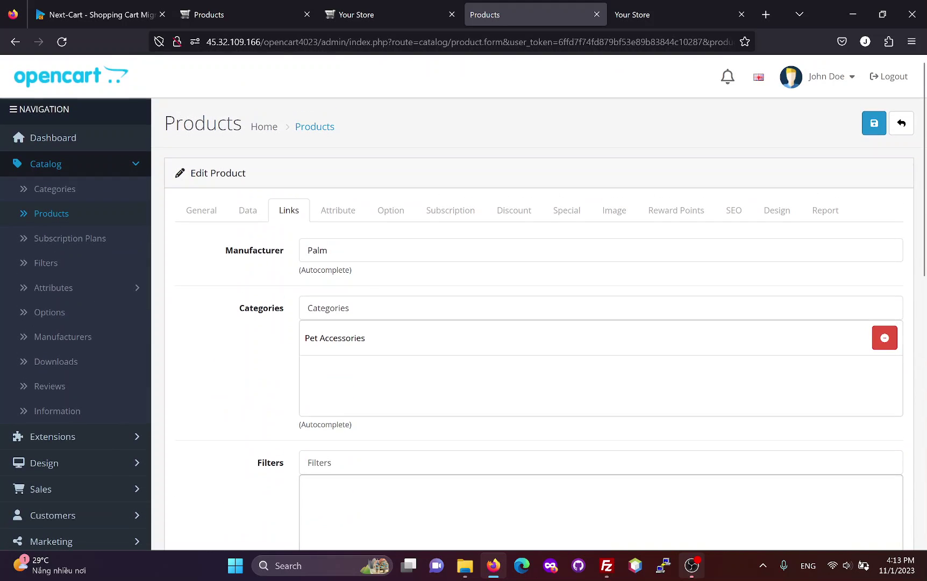
# Step: Check the product's migrated attributes and its size and color options
pyautogui.click(339, 213)
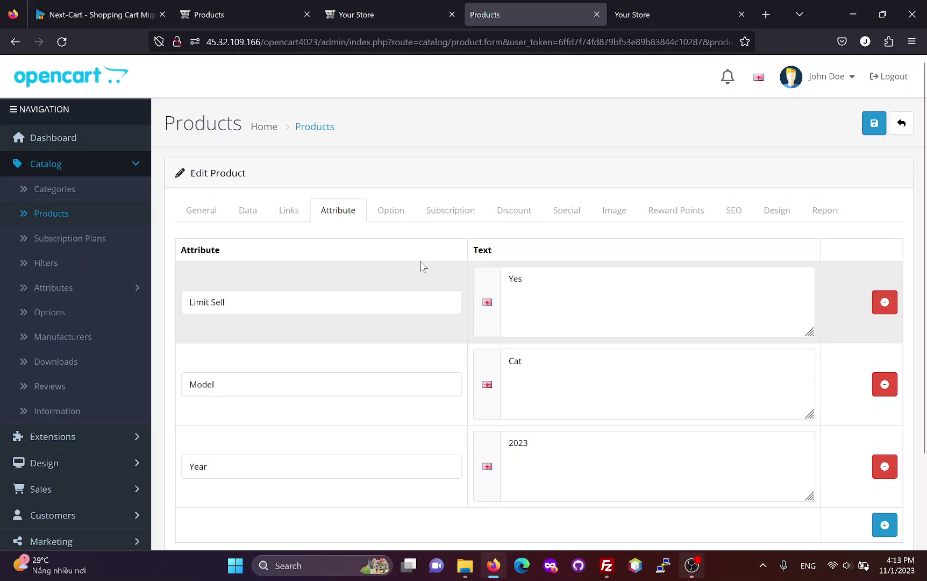
pyautogui.click(393, 213)
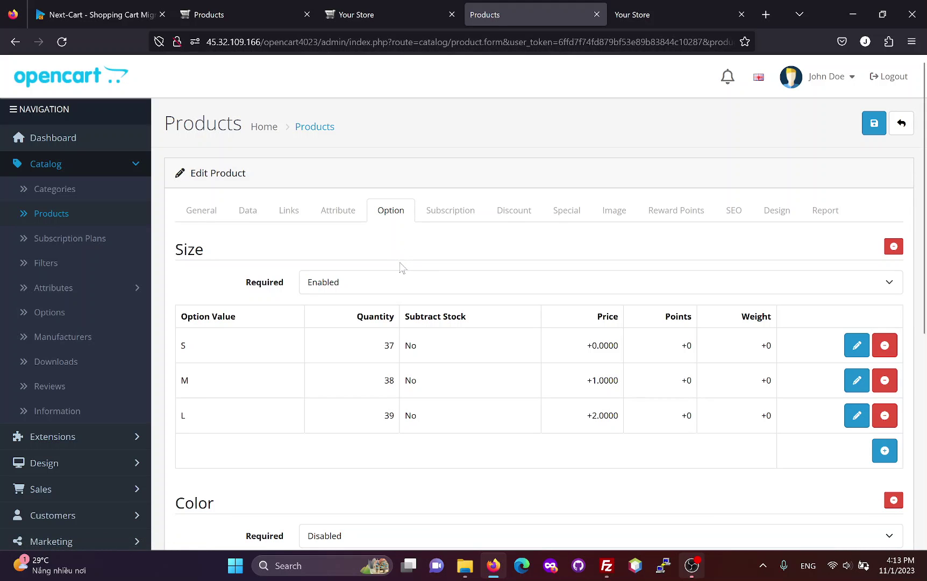
pyautogui.scroll(-1, 399, 267)
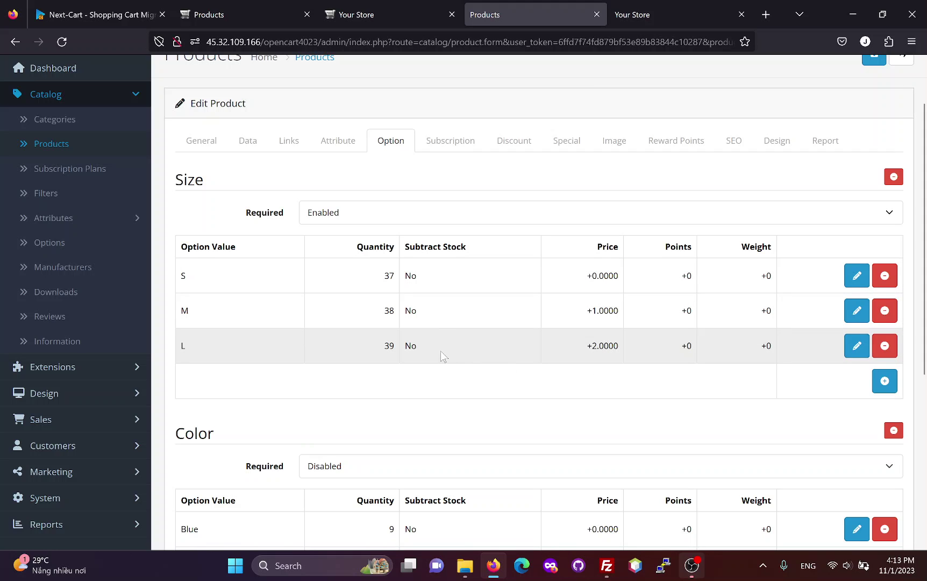
pyautogui.scroll(-2, 407, 341)
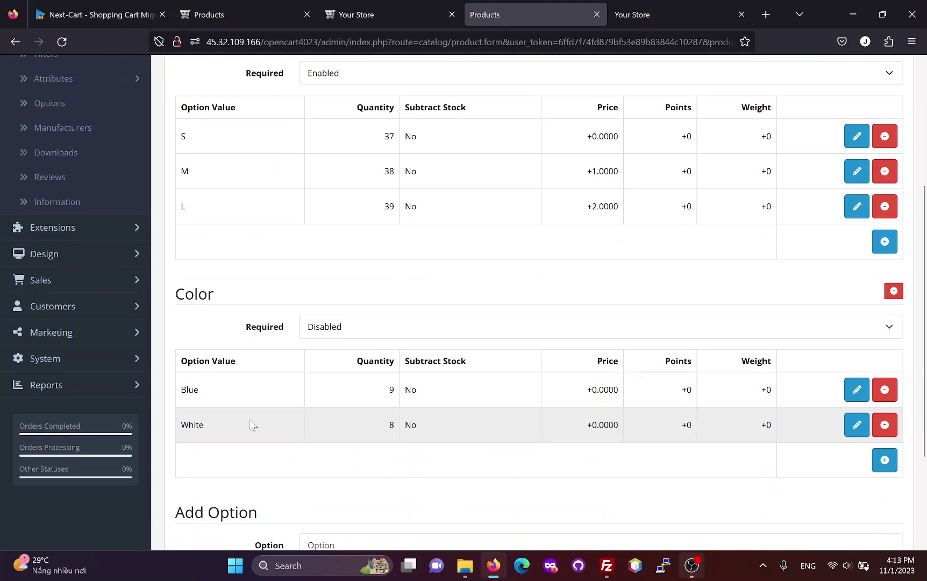
pyautogui.scroll(-1, 601, 439)
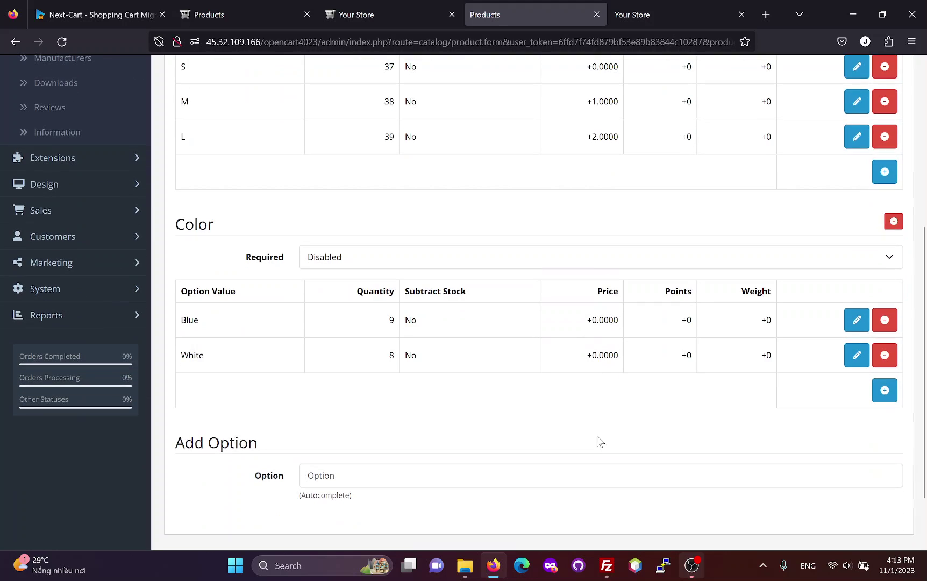
pyautogui.scroll(5, 589, 446)
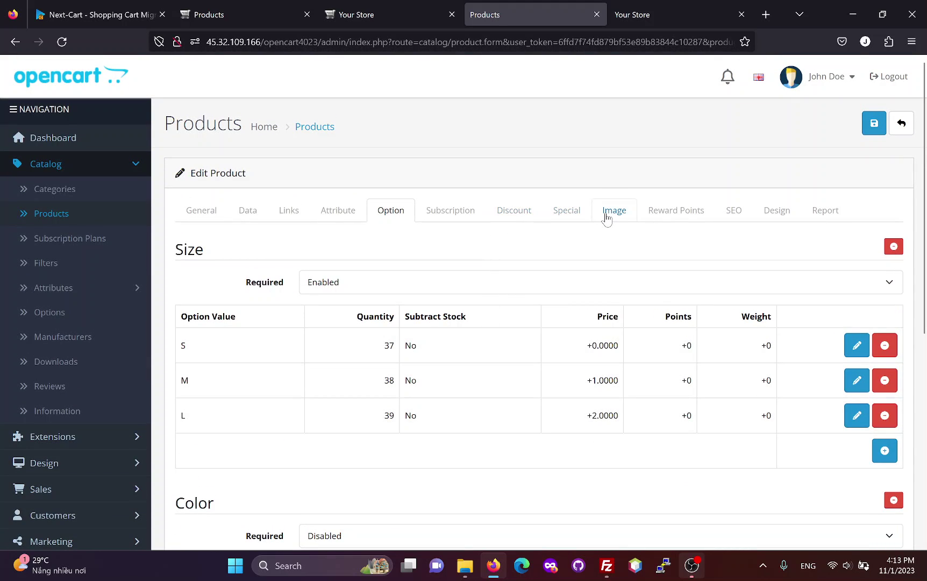
# Step: Check the product's images and SEO keyword, then return to the product list
pyautogui.click(606, 215)
pyautogui.scroll(-1, 294, 323)
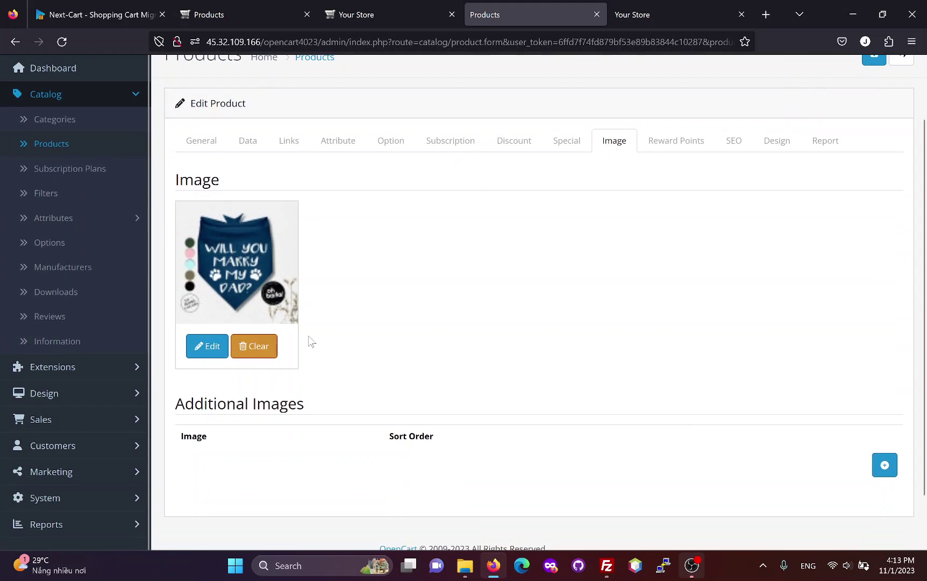
pyautogui.scroll(1, 344, 338)
pyautogui.click(733, 210)
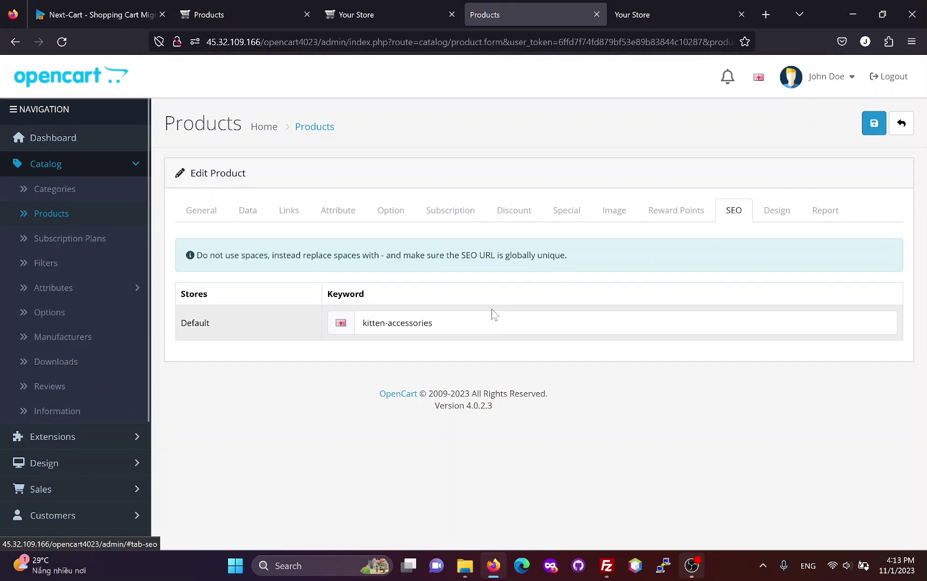
pyautogui.click(315, 130)
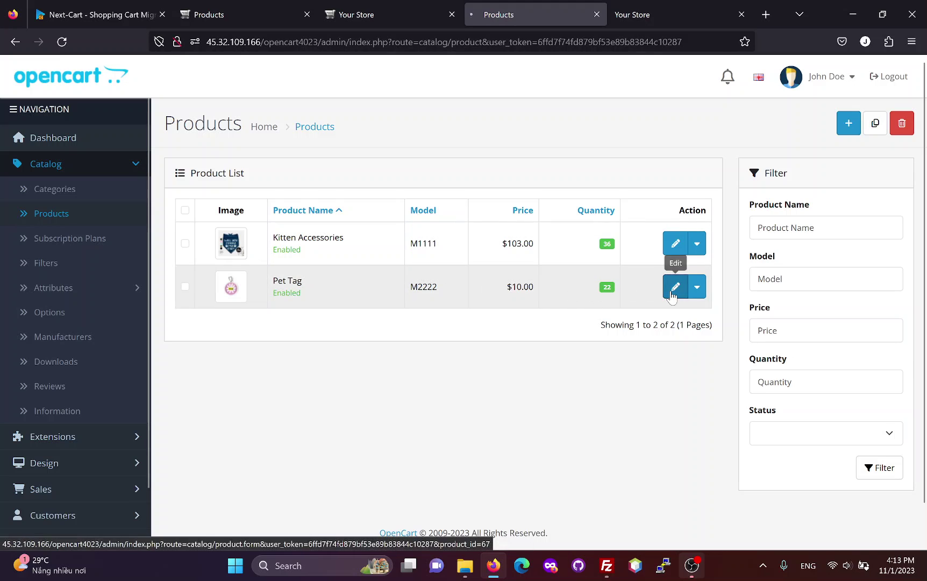
# Step: Open the migrated Pet Tag product for editing and review its general details
pyautogui.click(676, 286)
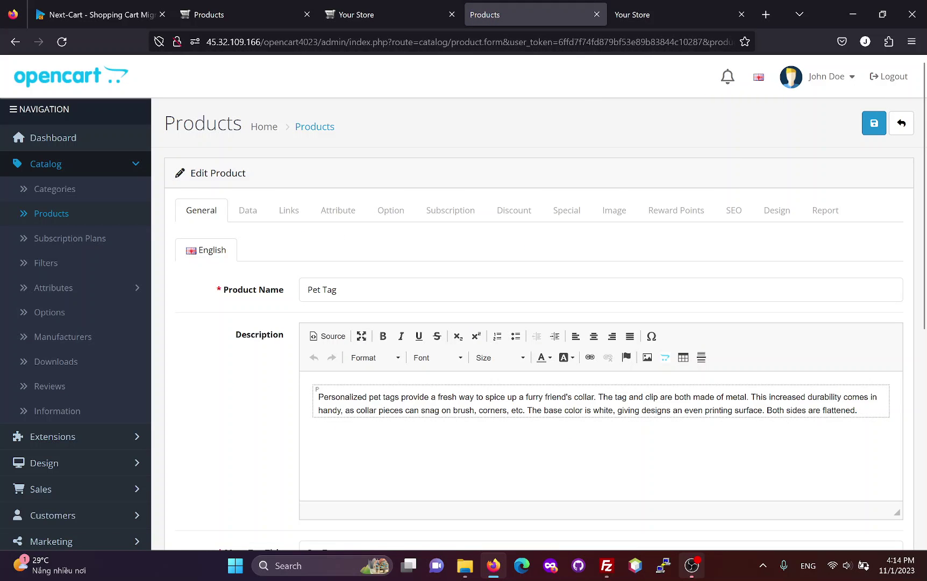
pyautogui.scroll(-5, 464, 301)
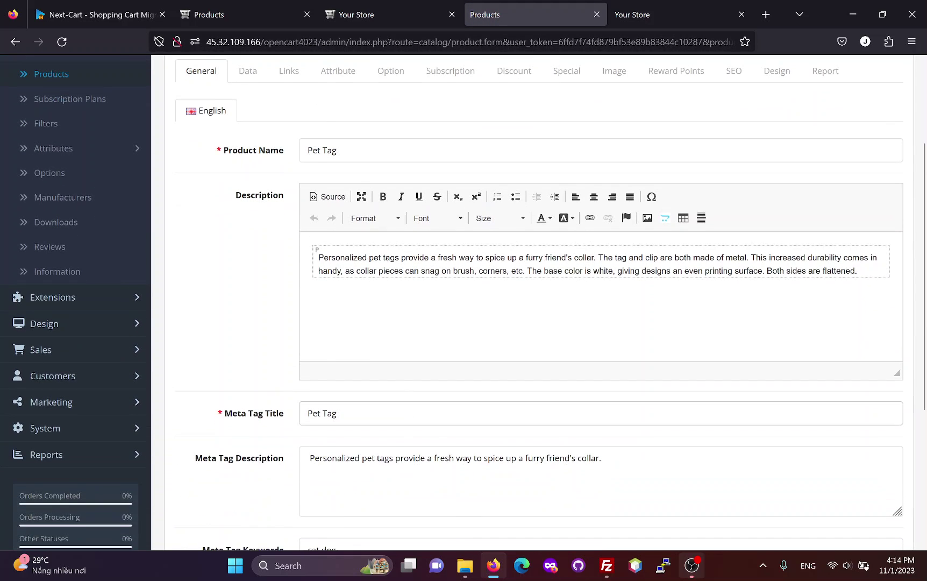
pyautogui.scroll(-2, 352, 450)
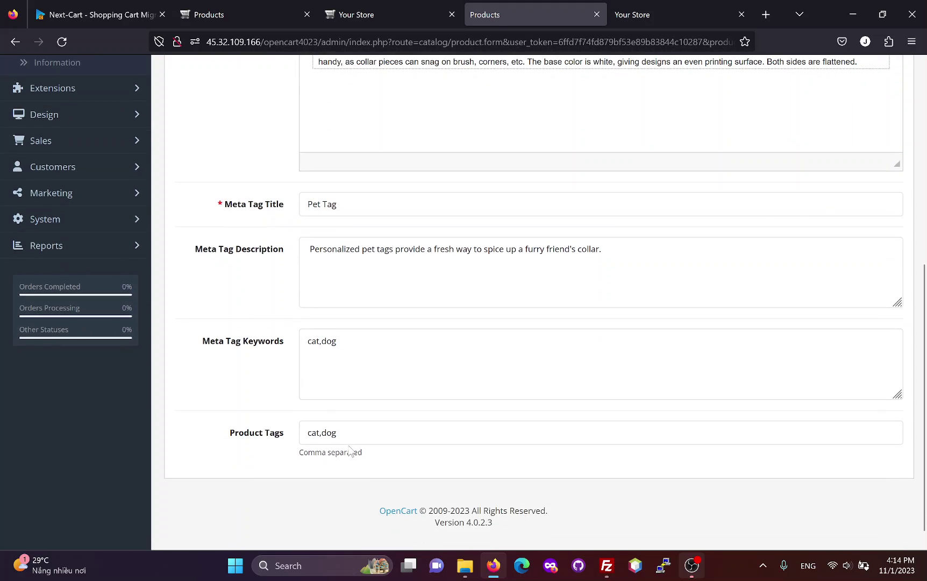
pyautogui.scroll(5, 352, 446)
pyautogui.scroll(2, 334, 387)
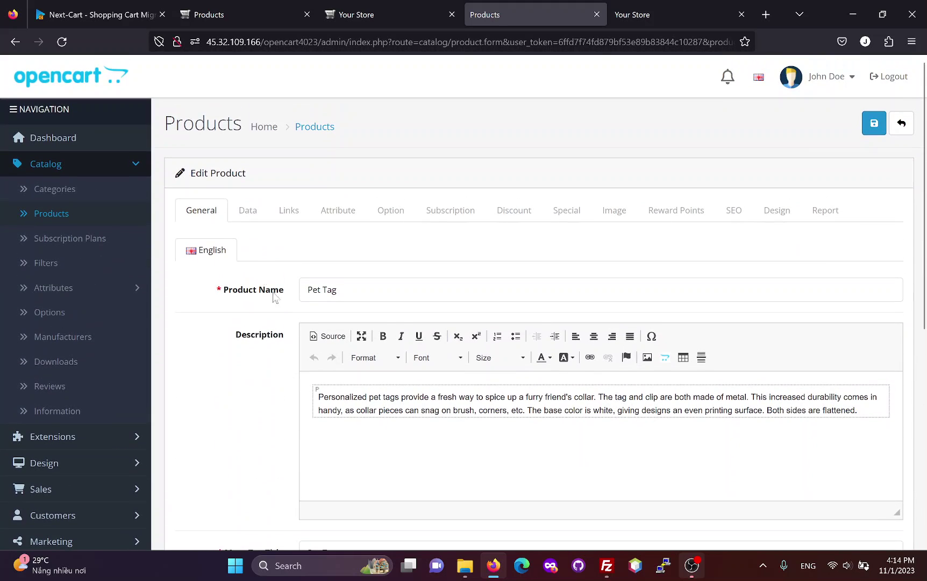
# Step: Check Pet Tag's model, codes, price and stock on the Data tab
pyautogui.click(246, 212)
pyautogui.scroll(-6, 393, 409)
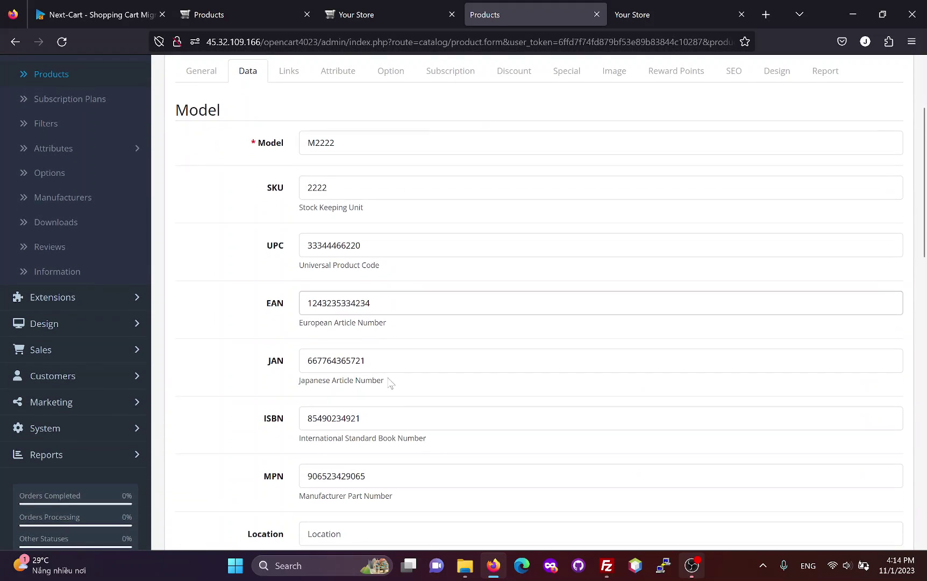
pyautogui.scroll(-6, 385, 433)
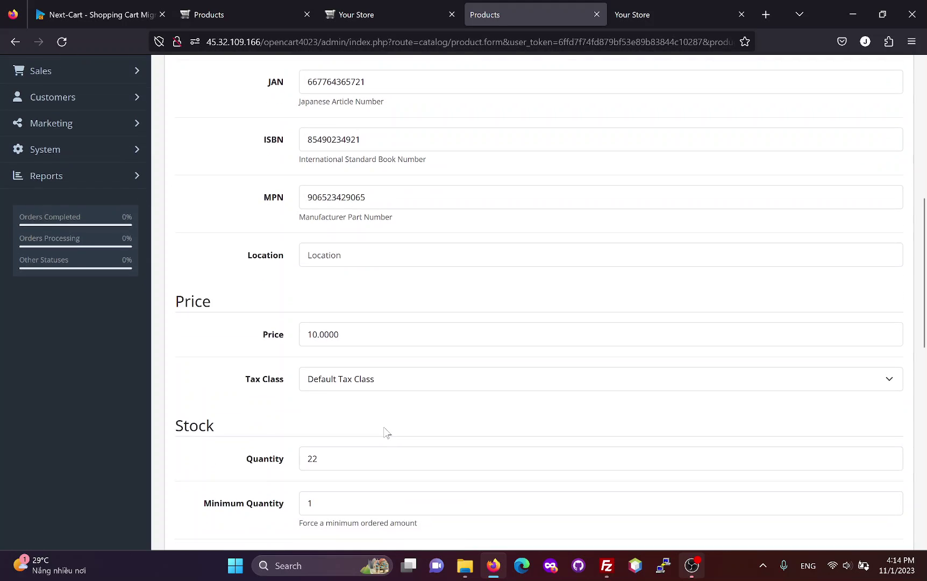
pyautogui.scroll(-2, 379, 384)
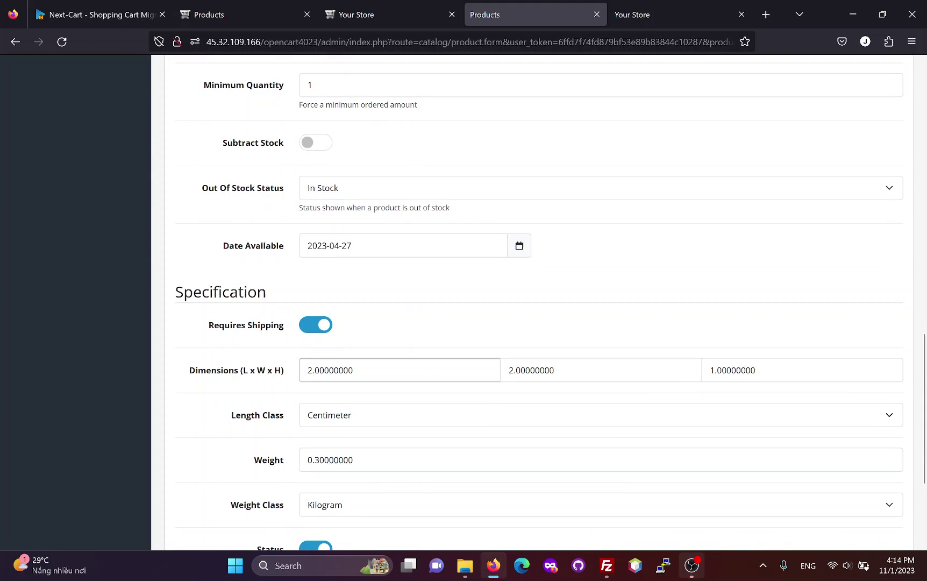
pyautogui.scroll(-1, 390, 419)
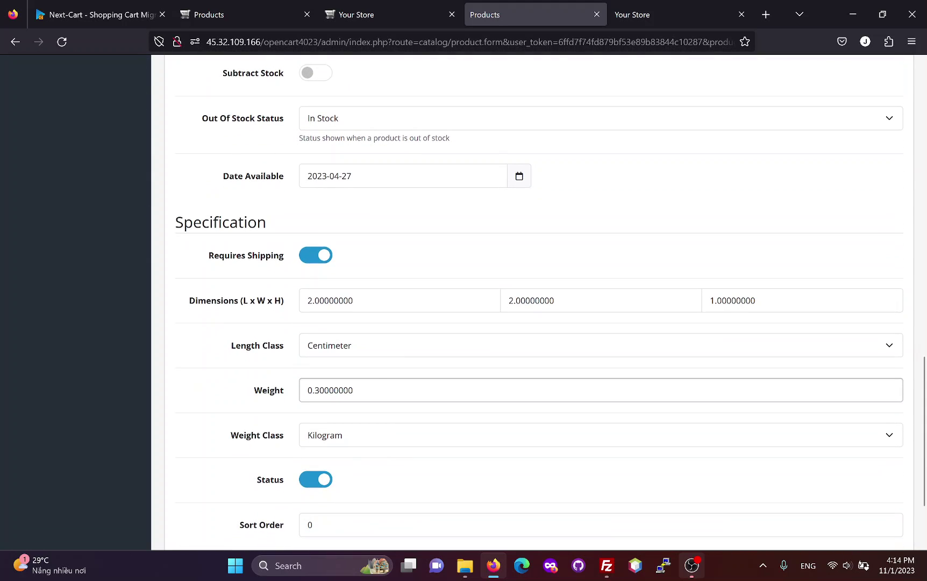
pyautogui.scroll(8, 380, 398)
pyautogui.scroll(5, 380, 370)
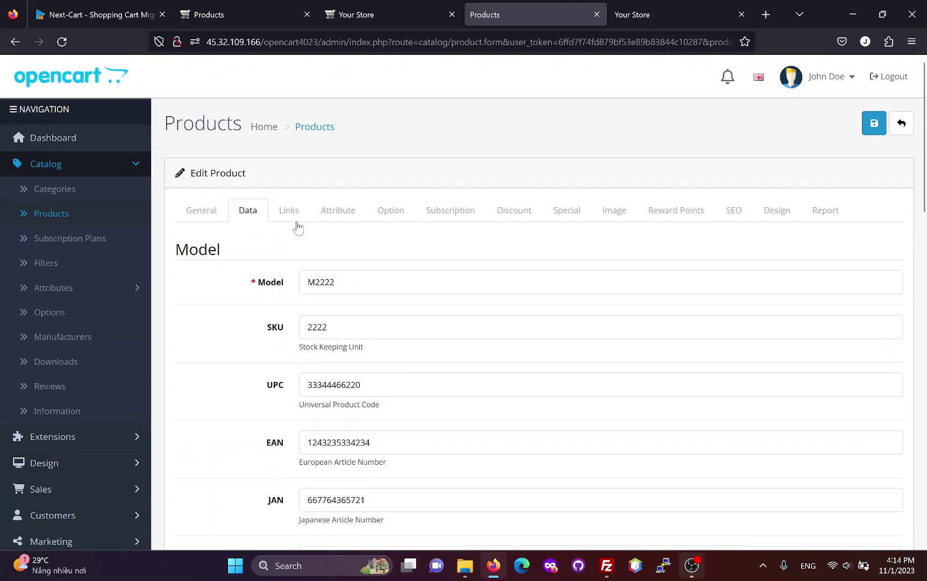
# Step: Verify Pet Tag's manufacturer, categories and migrated attributes
pyautogui.click(289, 213)
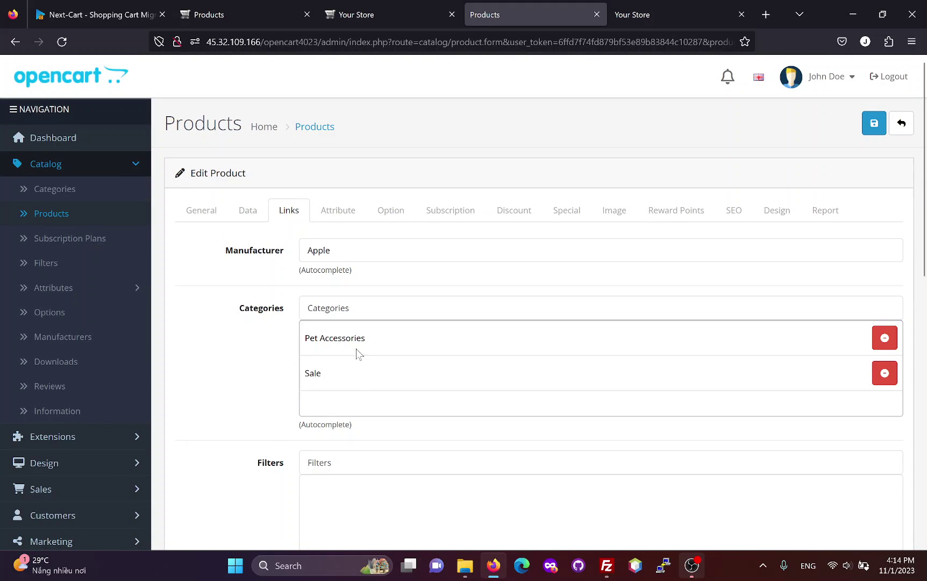
pyautogui.scroll(-7, 358, 349)
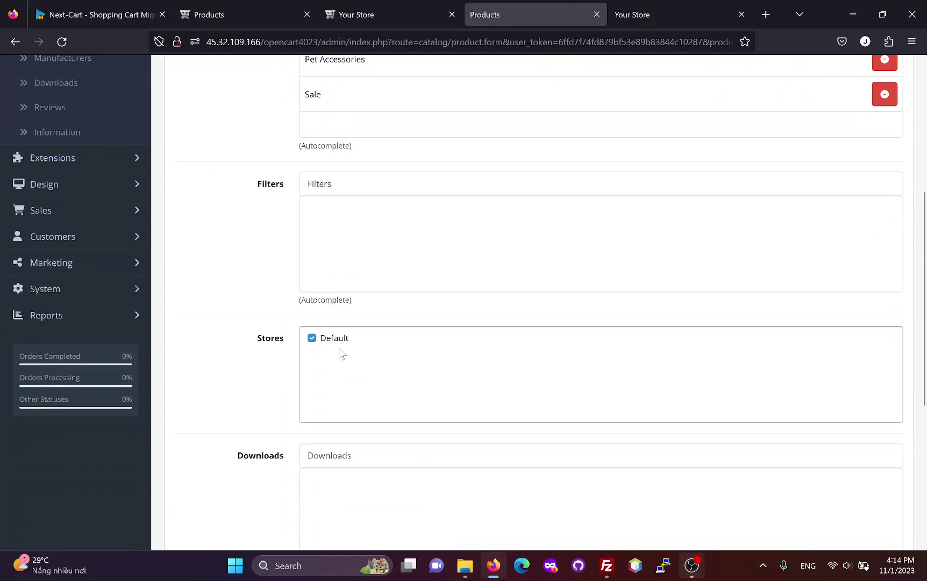
pyautogui.scroll(-3, 349, 359)
pyautogui.scroll(10, 408, 366)
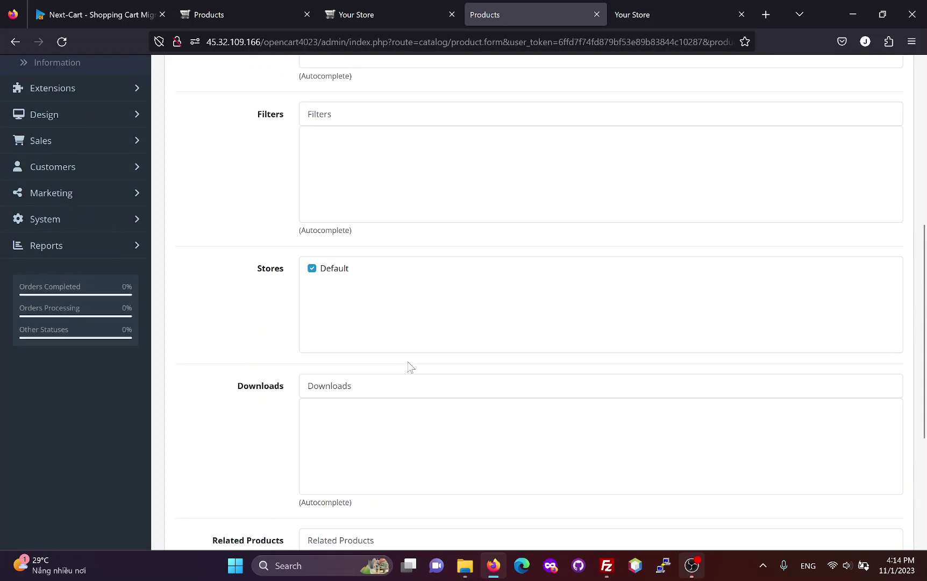
pyautogui.click(339, 210)
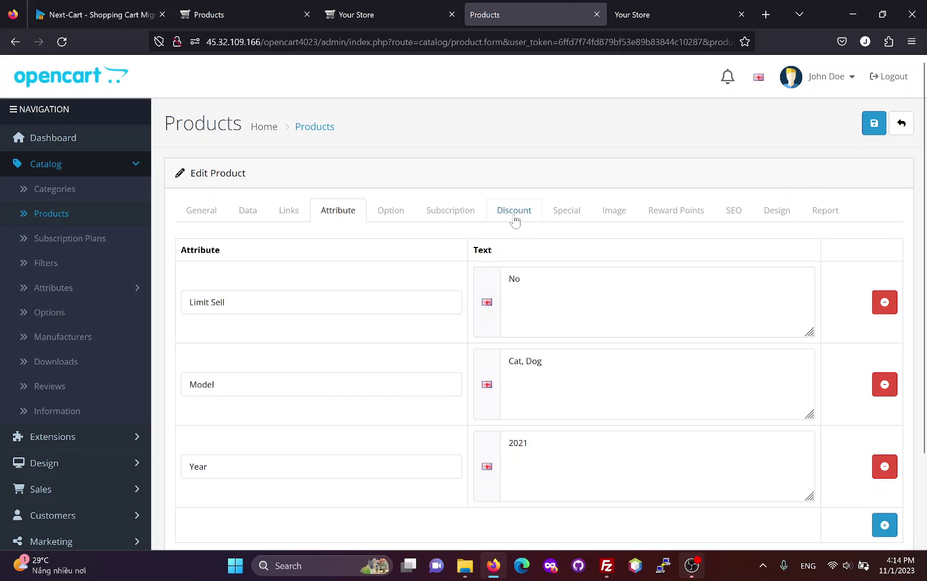
# Step: Inspect Pet Tag's quantity discount and special price, including their date ranges
pyautogui.click(512, 212)
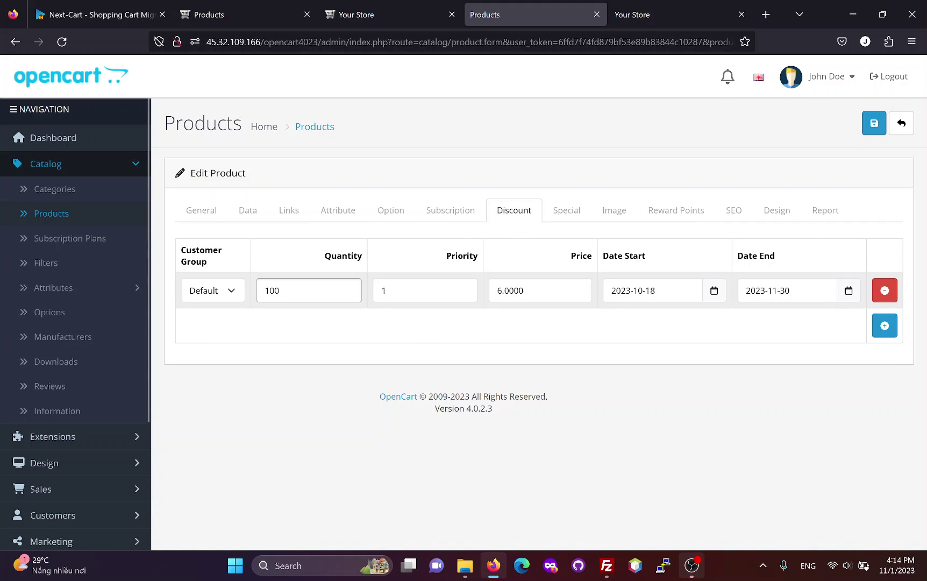
pyautogui.click(787, 291)
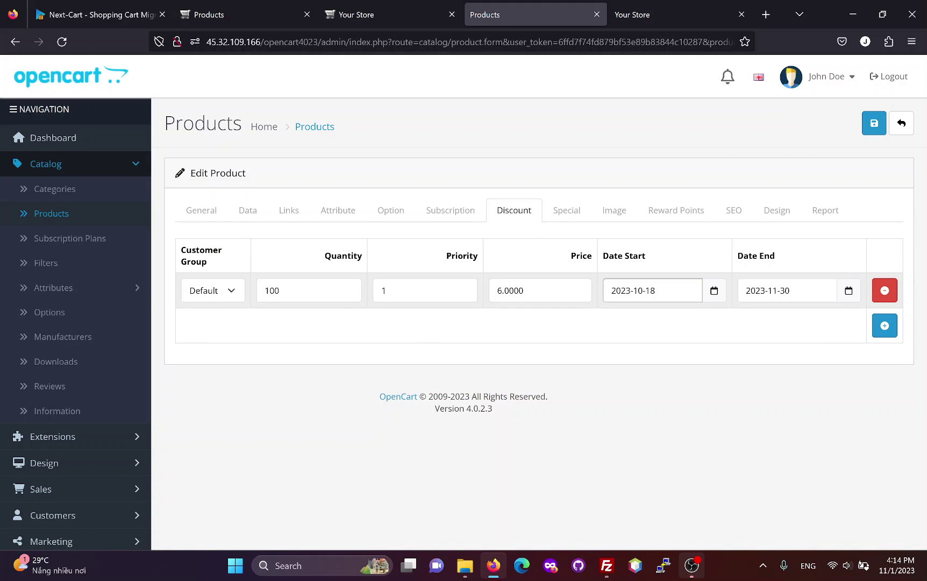
pyautogui.click(567, 214)
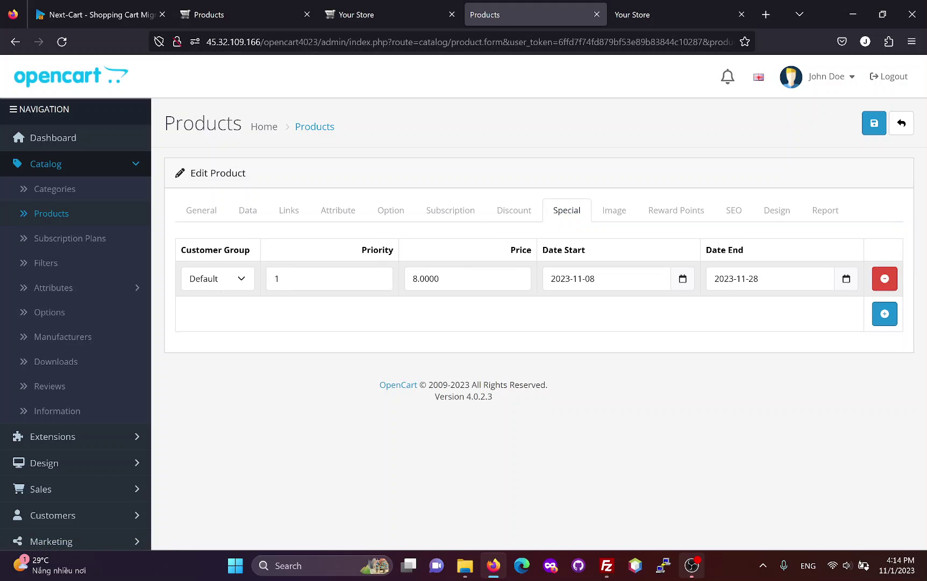
pyautogui.click(769, 278)
# Step: Confirm the main image, dog and cat additional images, and SEO keyword pet-tag
pyautogui.click(615, 212)
pyautogui.scroll(-3, 322, 350)
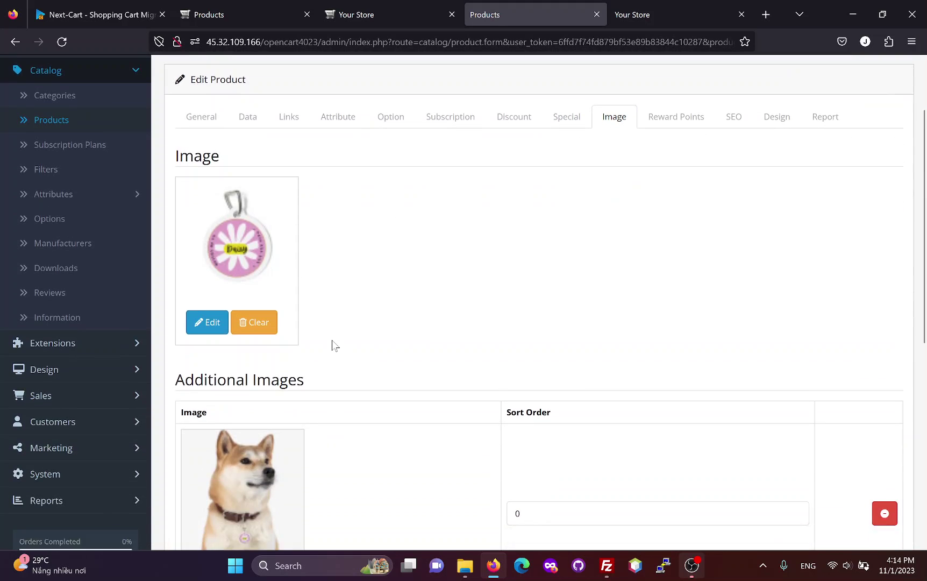
pyautogui.scroll(-5, 333, 422)
pyautogui.scroll(5, 420, 395)
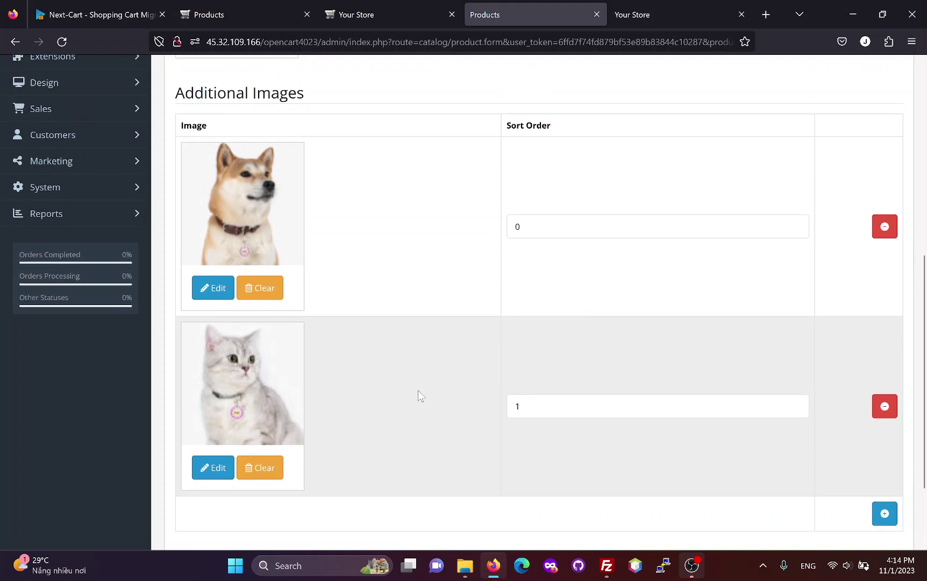
pyautogui.scroll(3, 431, 386)
pyautogui.click(731, 214)
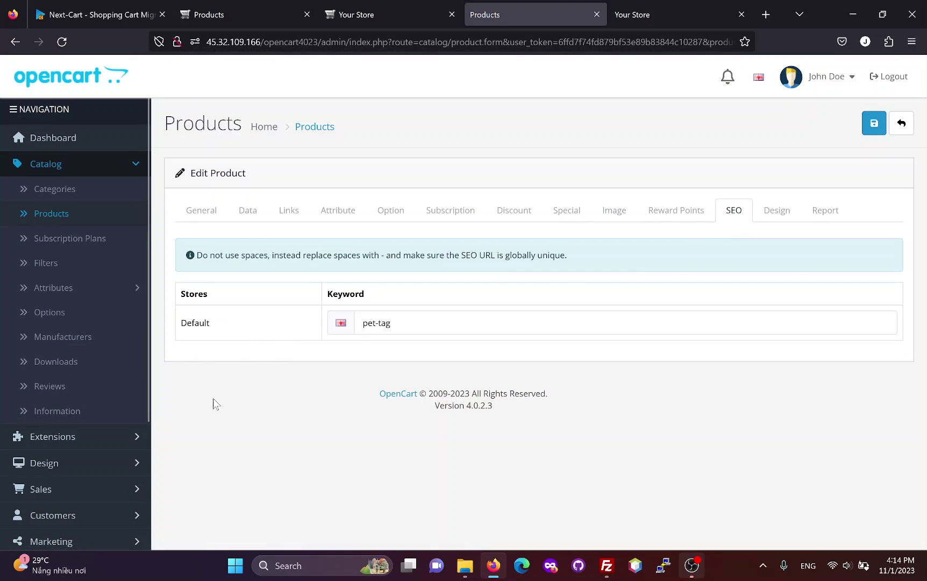
pyautogui.click(131, 489)
# Step: Open migrated order 3 and review its details, products and totals
pyautogui.scroll(-2, 120, 478)
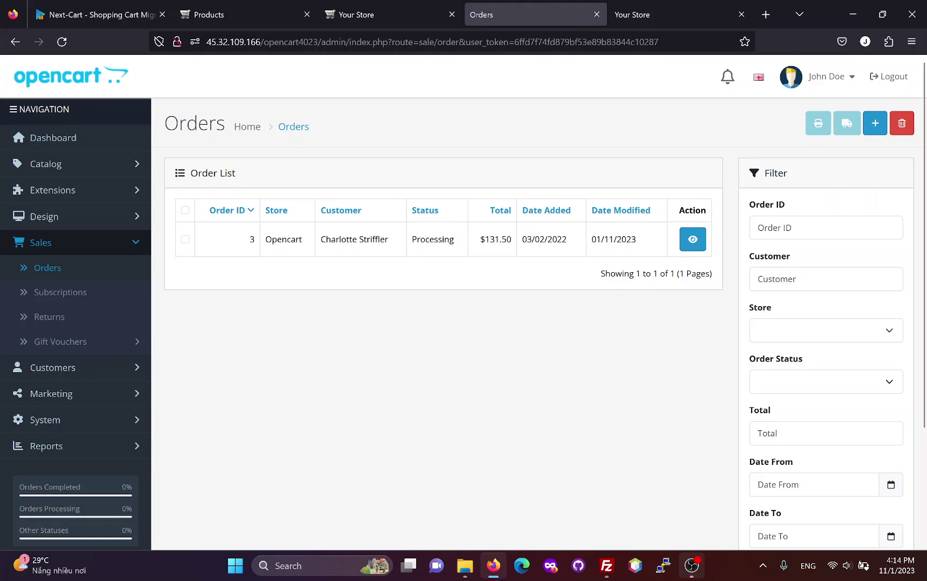
pyautogui.click(693, 240)
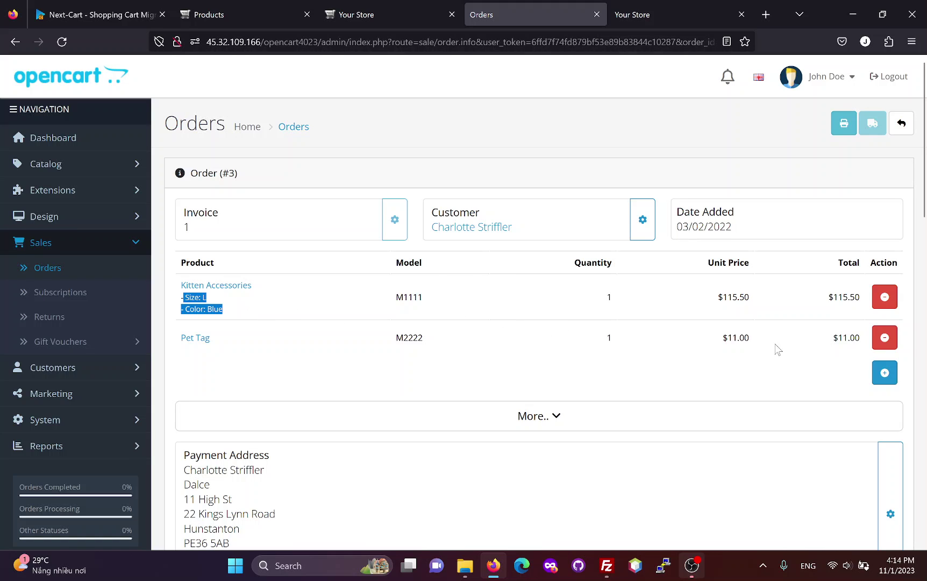
pyautogui.scroll(-3, 537, 343)
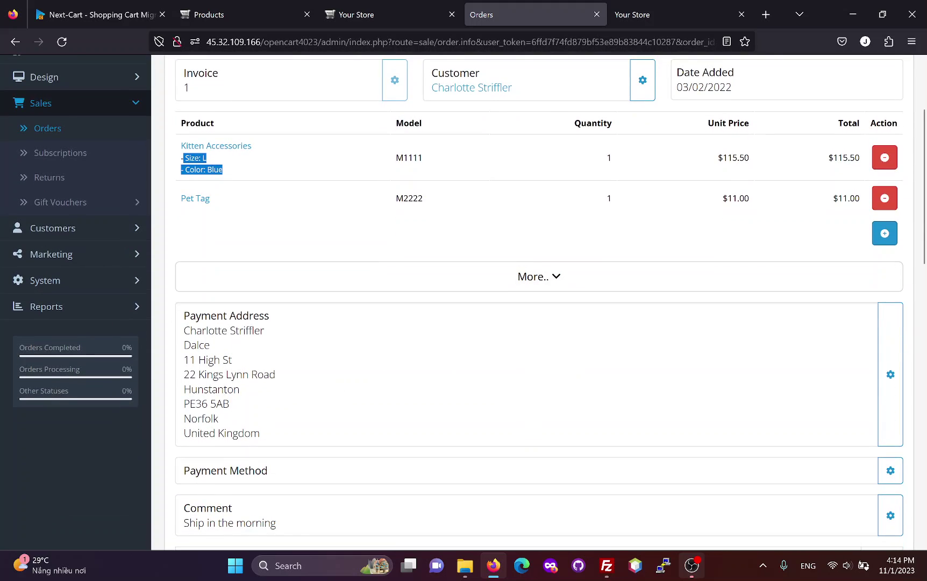
pyautogui.scroll(-4, 360, 344)
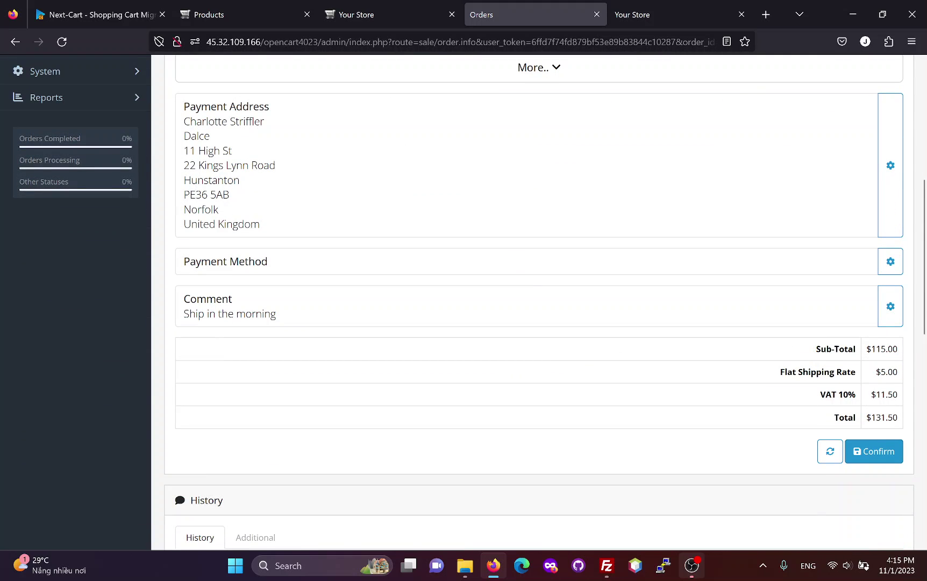
pyautogui.scroll(-5, 457, 314)
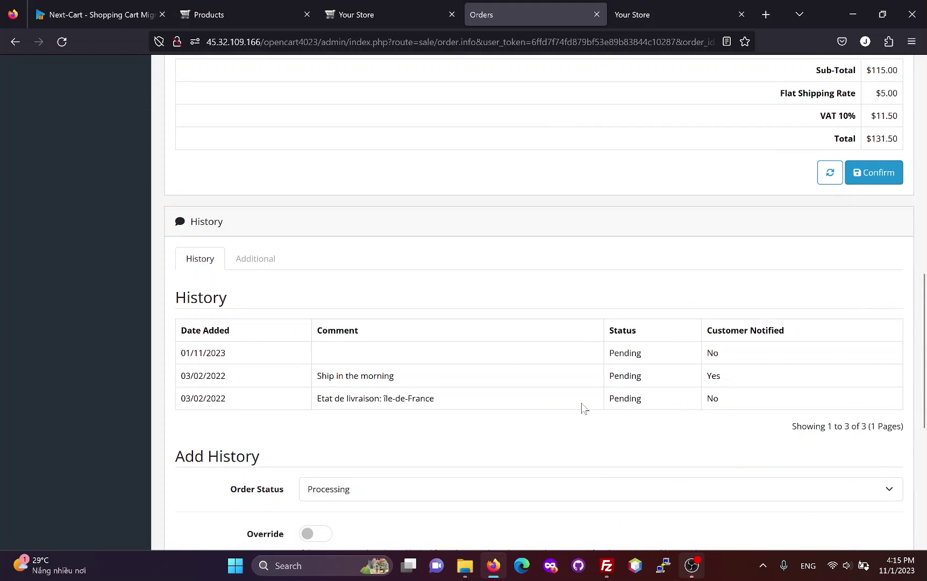
pyautogui.scroll(-4, 586, 407)
pyautogui.scroll(3, 559, 393)
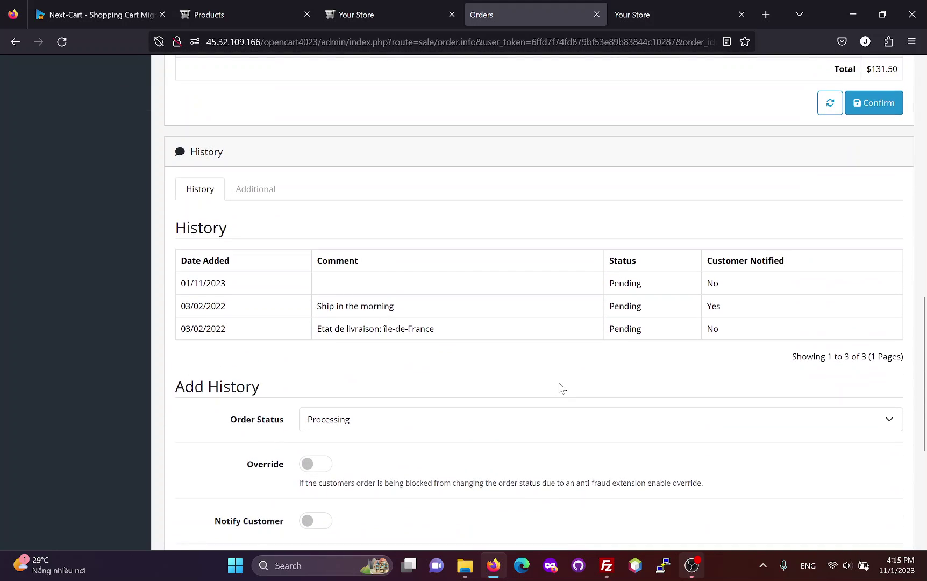
pyautogui.scroll(12, 558, 383)
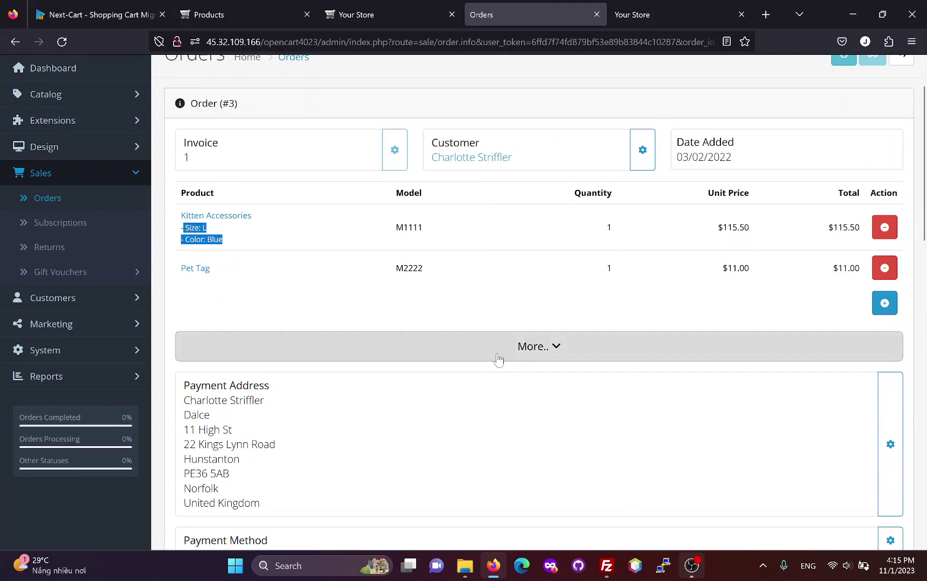
pyautogui.scroll(2, 499, 359)
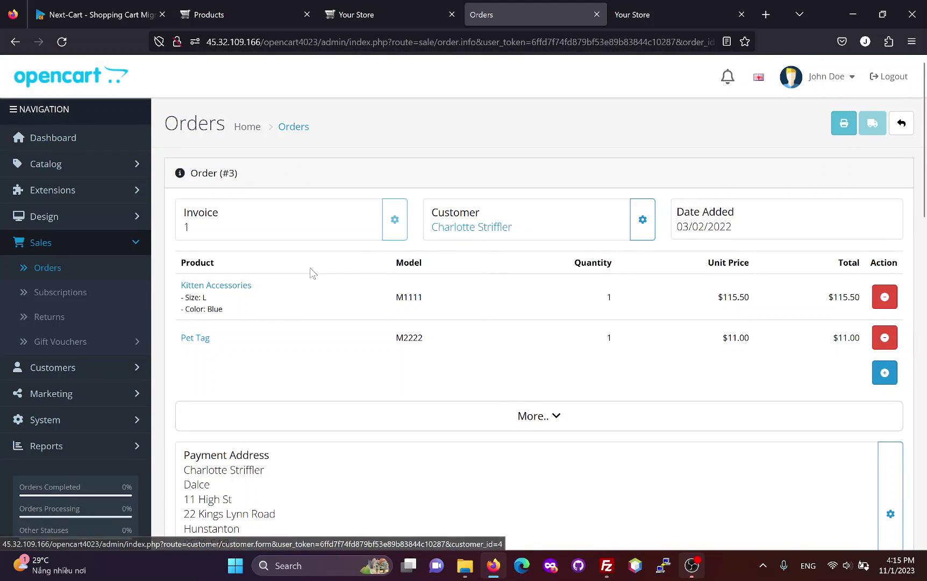
# Step: Check the Kitten Accessories product in a separate tab, then return to order 3
pyautogui.middleClick(222, 291)
pyautogui.click(565, 15)
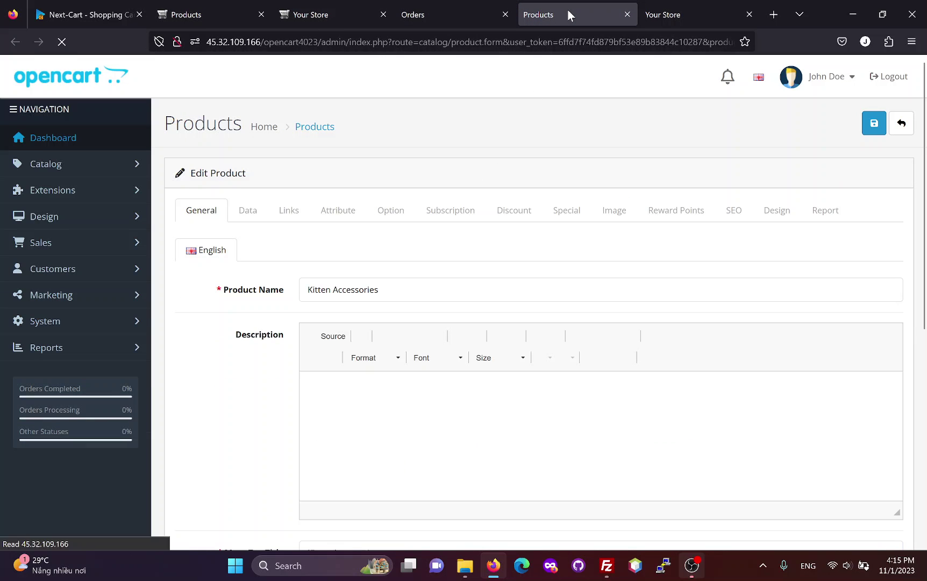
pyautogui.scroll(-6, 399, 262)
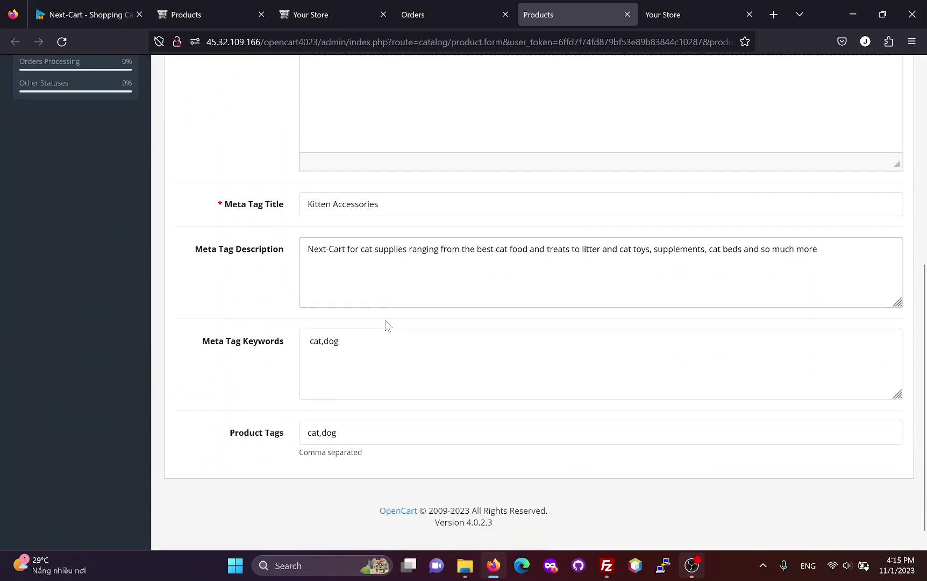
pyautogui.scroll(5, 385, 325)
pyautogui.click(451, 16)
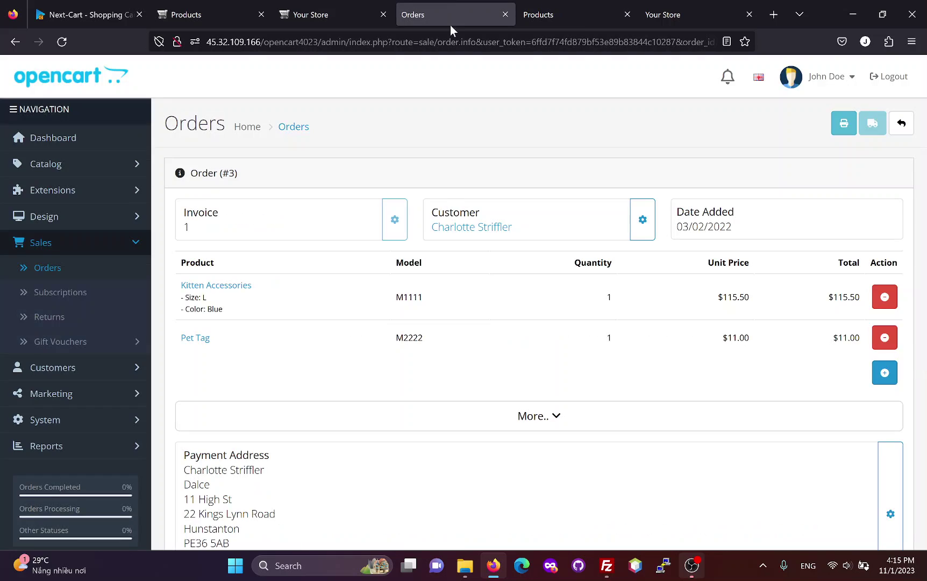
# Step: Open the order's customer record and review the migrated personal details
pyautogui.click(466, 228)
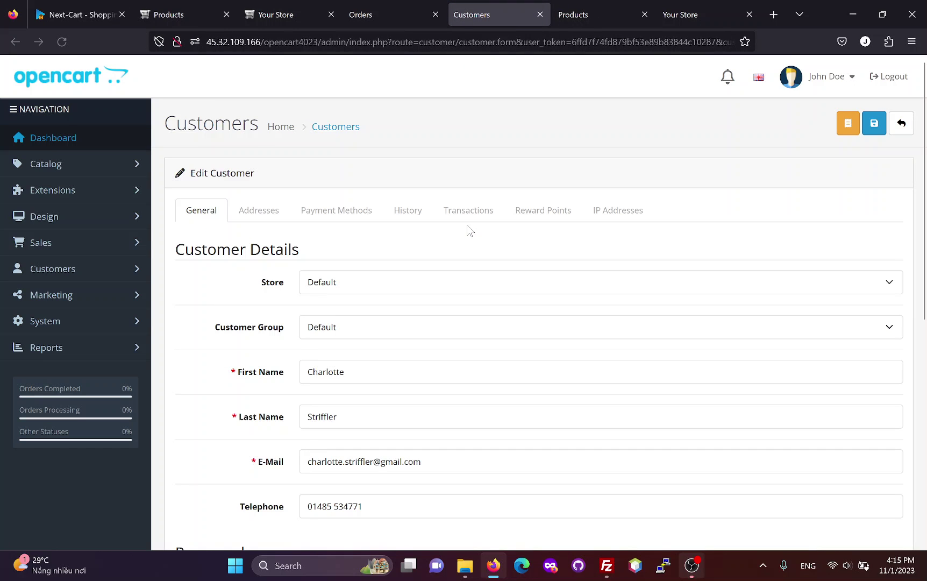
pyautogui.scroll(-3, 348, 356)
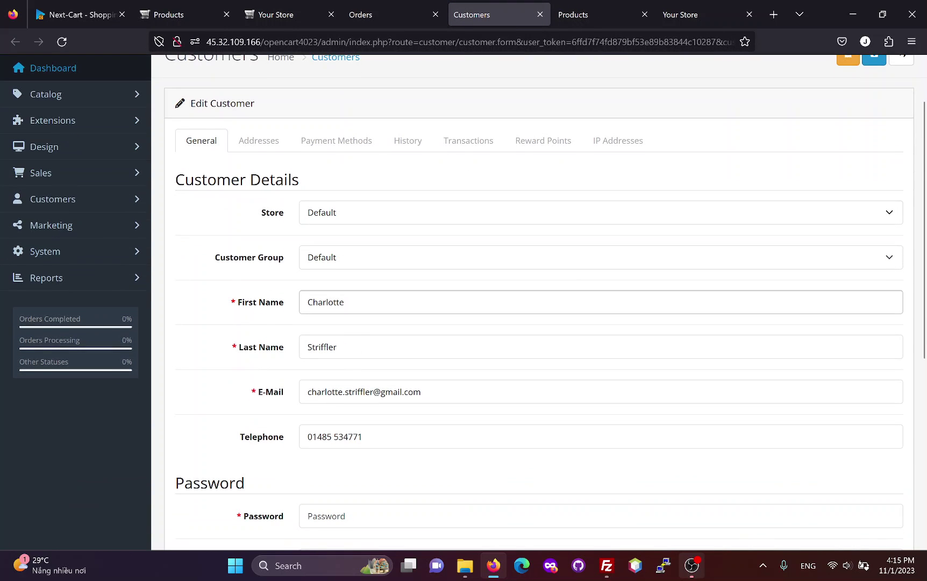
pyautogui.scroll(-5, 352, 408)
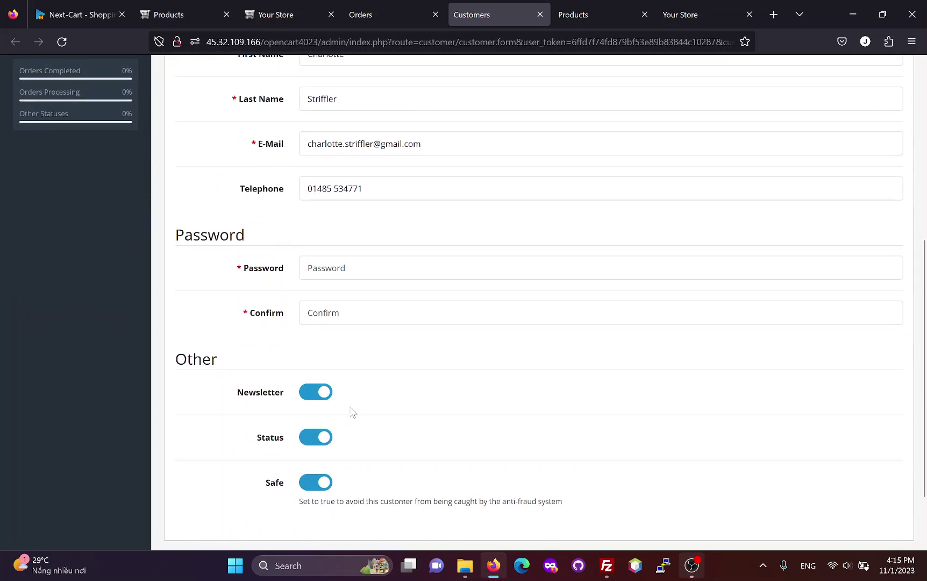
pyautogui.scroll(3, 330, 395)
pyautogui.scroll(8, 330, 395)
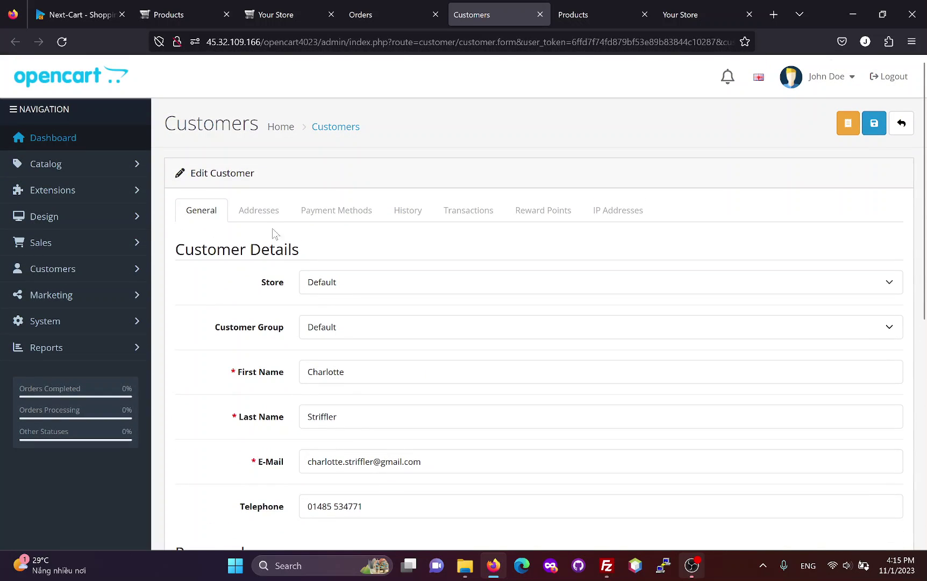
# Step: Check the customer's single saved address on the Addresses tab
pyautogui.click(261, 213)
pyautogui.scroll(-4, 371, 358)
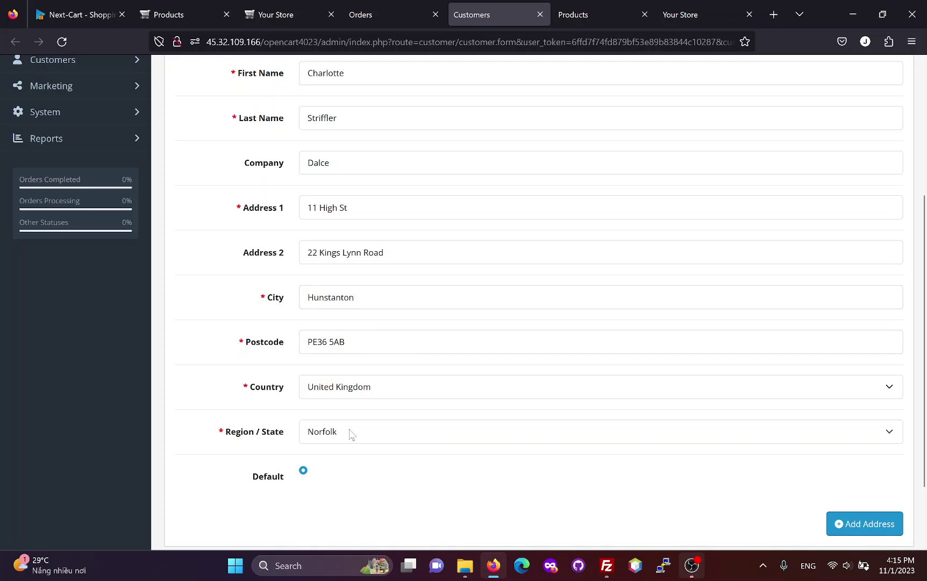
pyautogui.scroll(3, 352, 441)
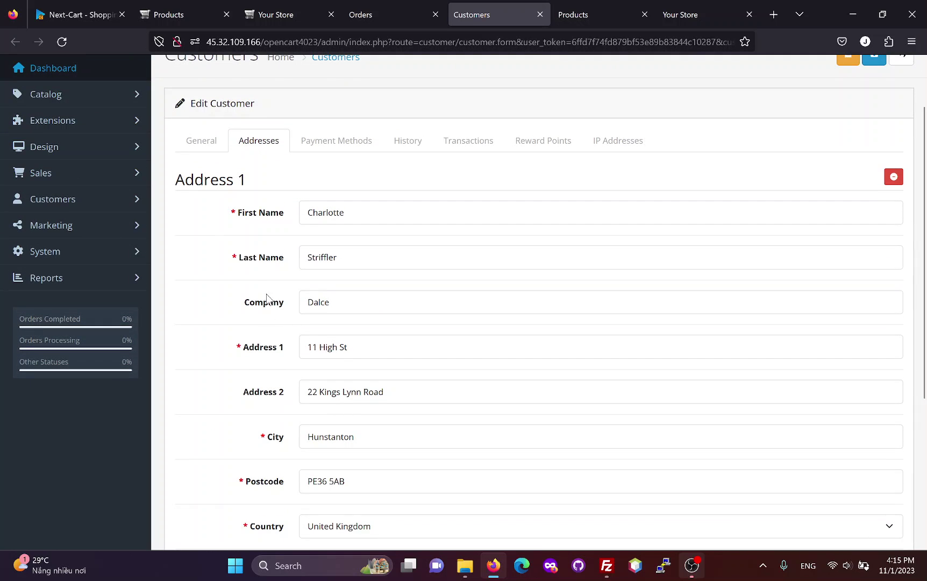
# Step: Return to Next-Cart's finished migration summary and confirm zero errors from Taxes through Pages
pyautogui.click(64, 14)
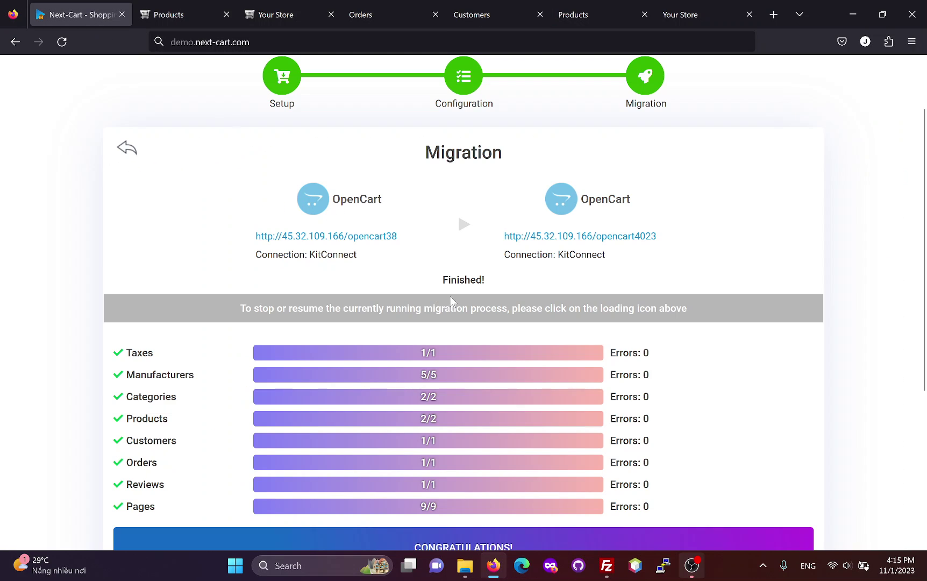
pyautogui.scroll(-2, 485, 308)
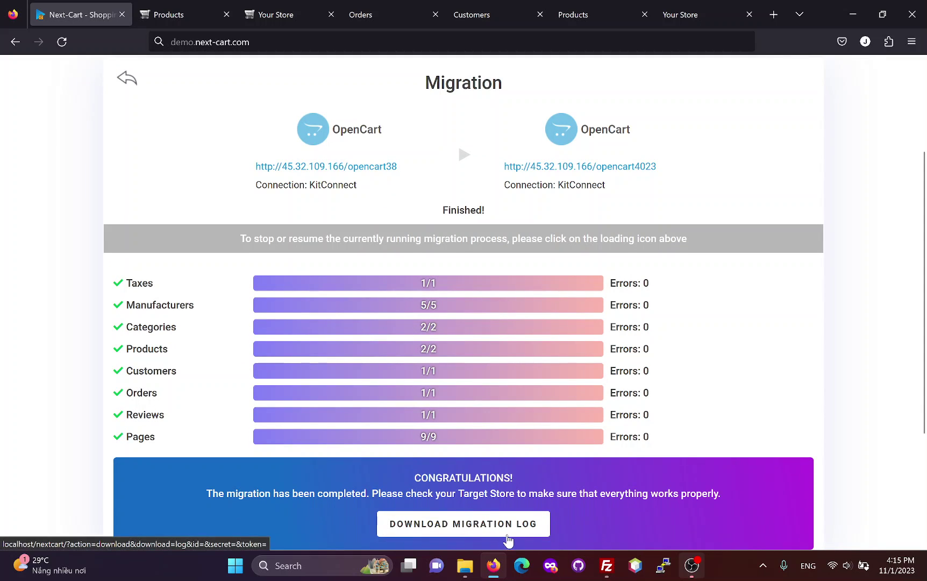
pyautogui.scroll(2, 473, 521)
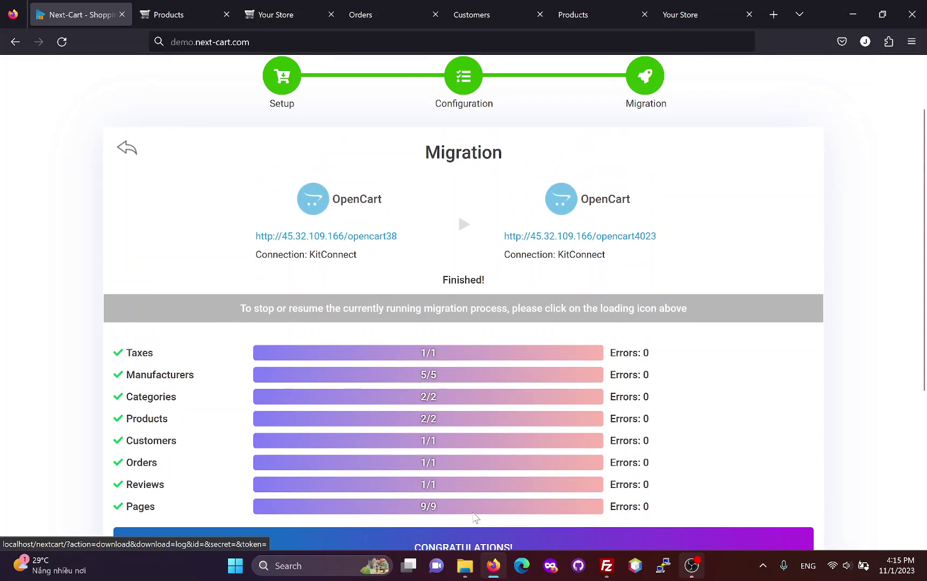
# Step: Load next-cart.com in a new browser tab
pyautogui.click(774, 14)
pyautogui.write('next-cart.com/')
pyautogui.press('Return')
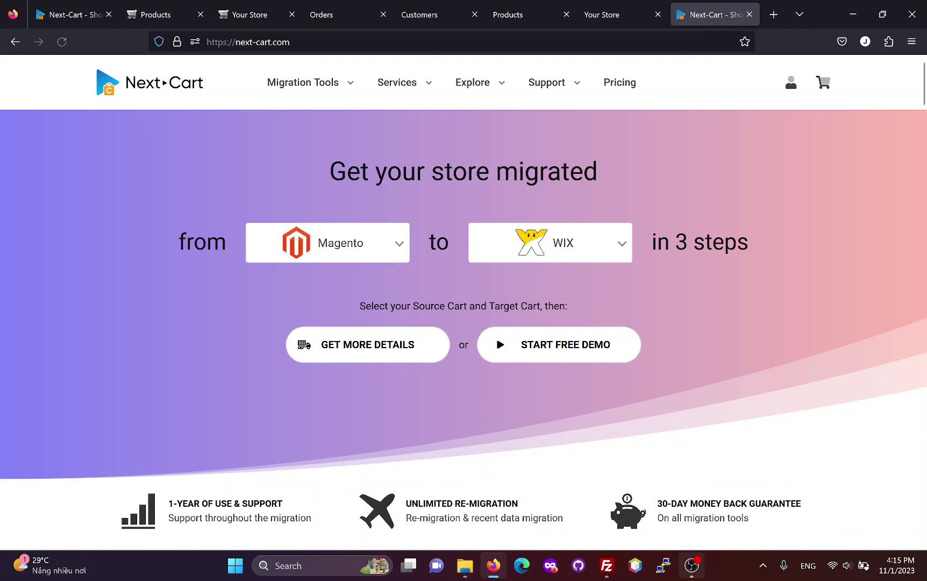
# Step: Choose OpenCart as both source and target cart and view the migration details
pyautogui.click(380, 250)
pyautogui.write('op')
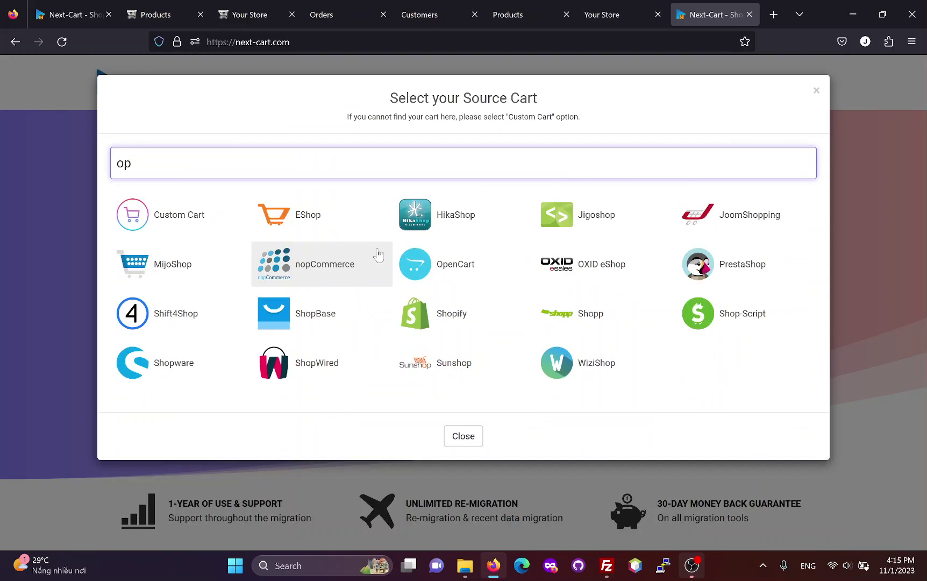
pyautogui.click(464, 262)
pyautogui.click(567, 247)
pyautogui.write('o')
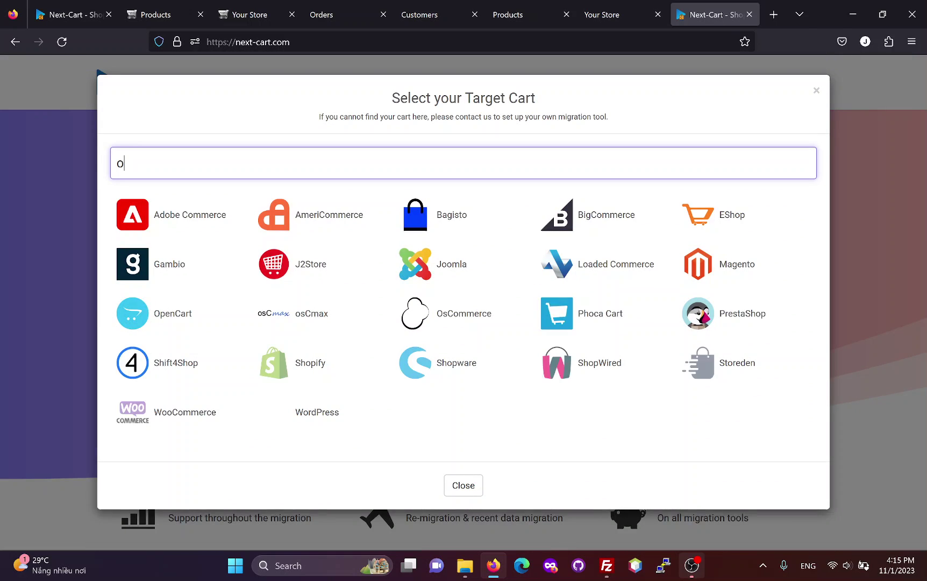
pyautogui.write('p')
pyautogui.click(325, 217)
pyautogui.click(362, 345)
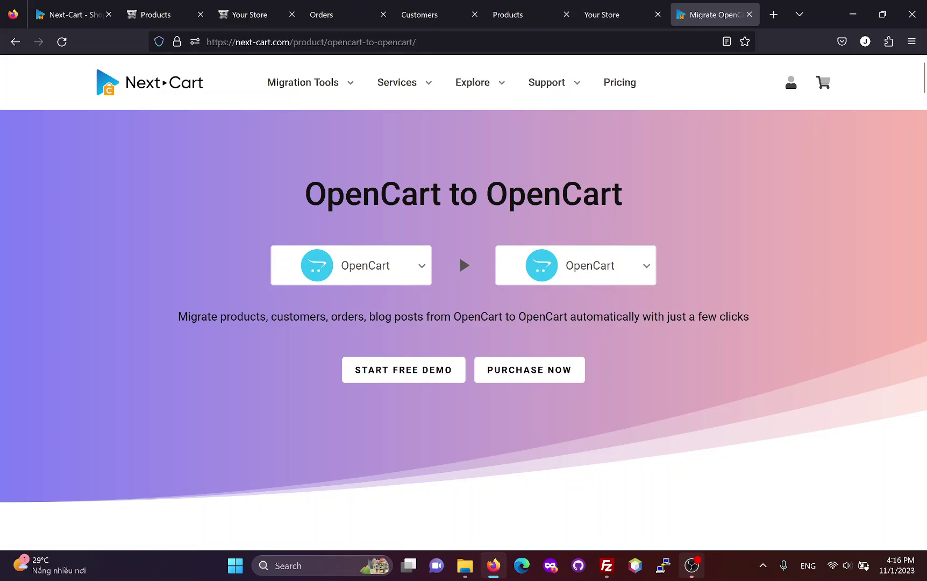
pyautogui.moveTo(554, 91)
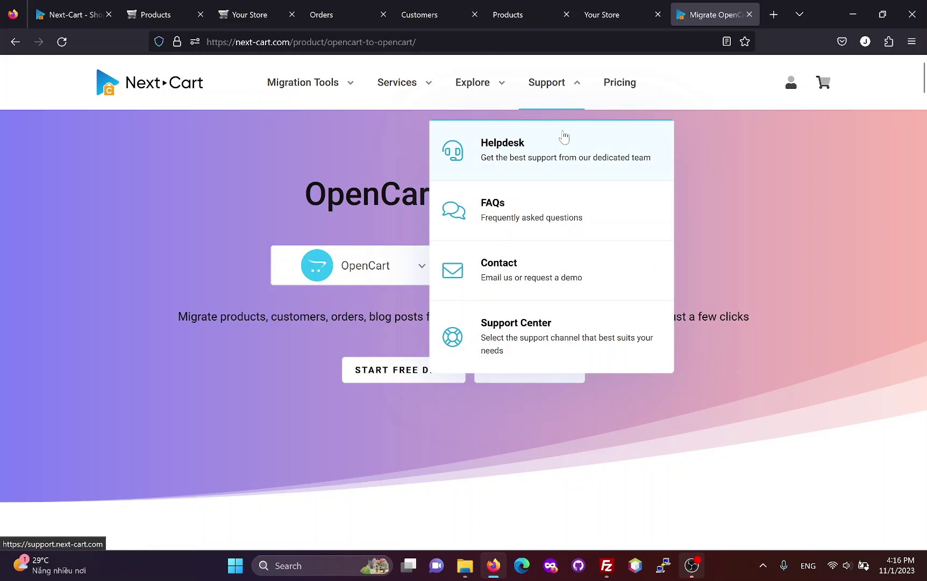